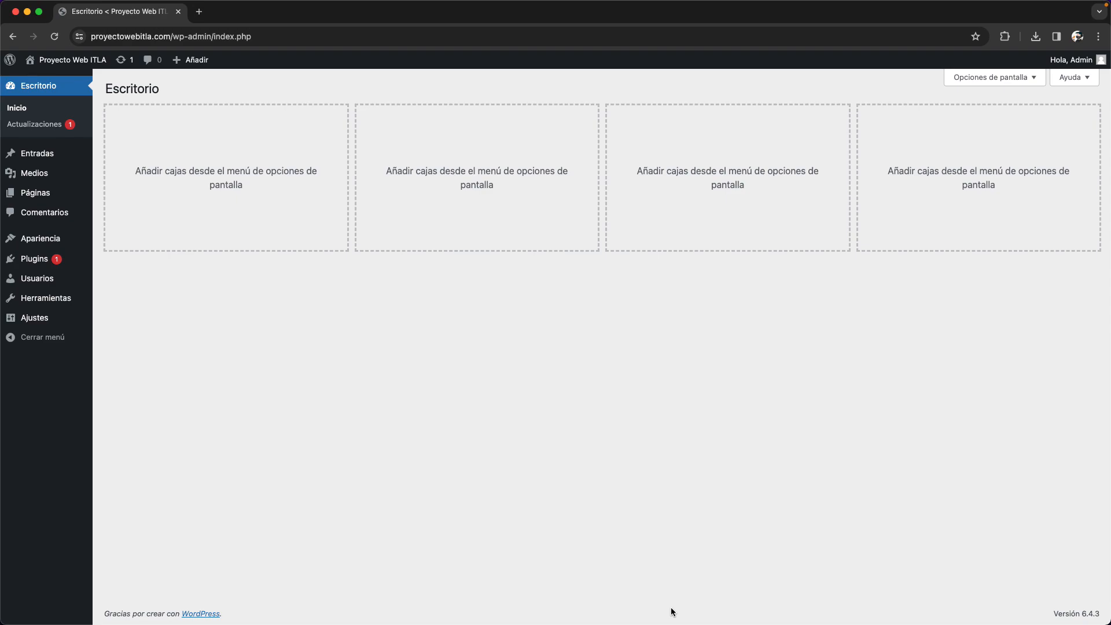
Install the Astra theme from the popular themes and activate it on the site
{"action": "mouse_move", "coordinate": [46, 233]}
{"action": "left_click", "coordinate": [111, 245]}
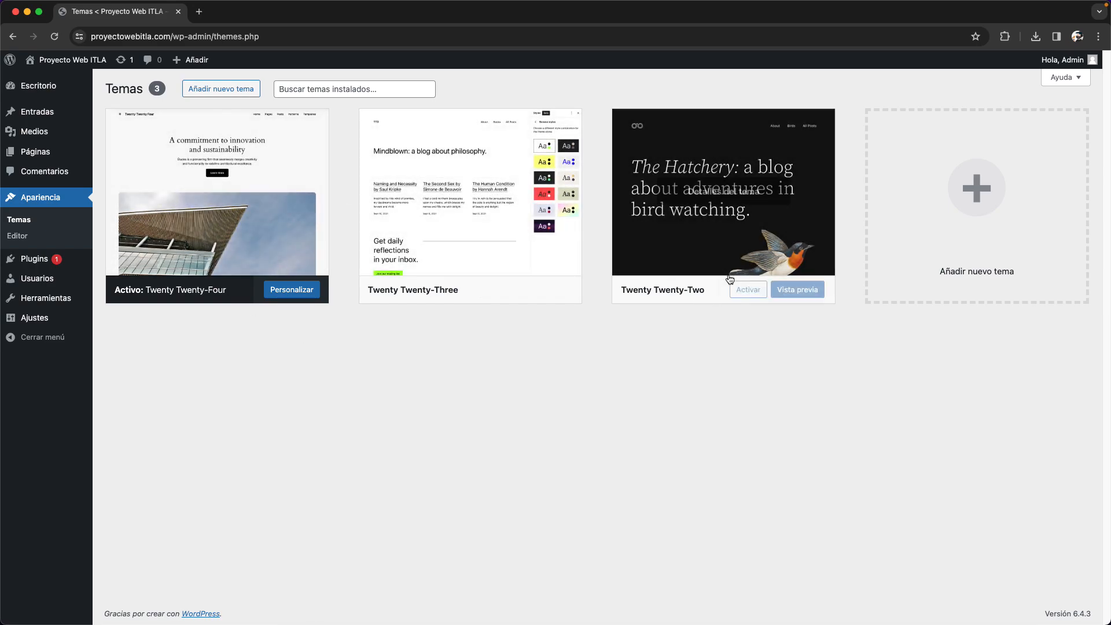
{"action": "left_click", "coordinate": [220, 90]}
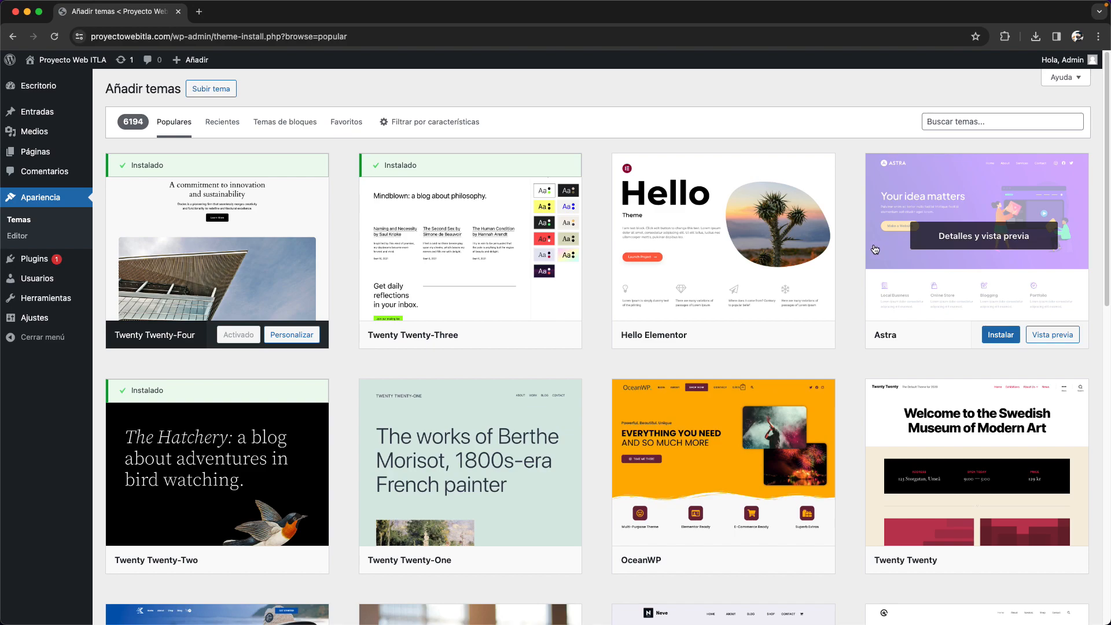
{"action": "left_click", "coordinate": [995, 342]}
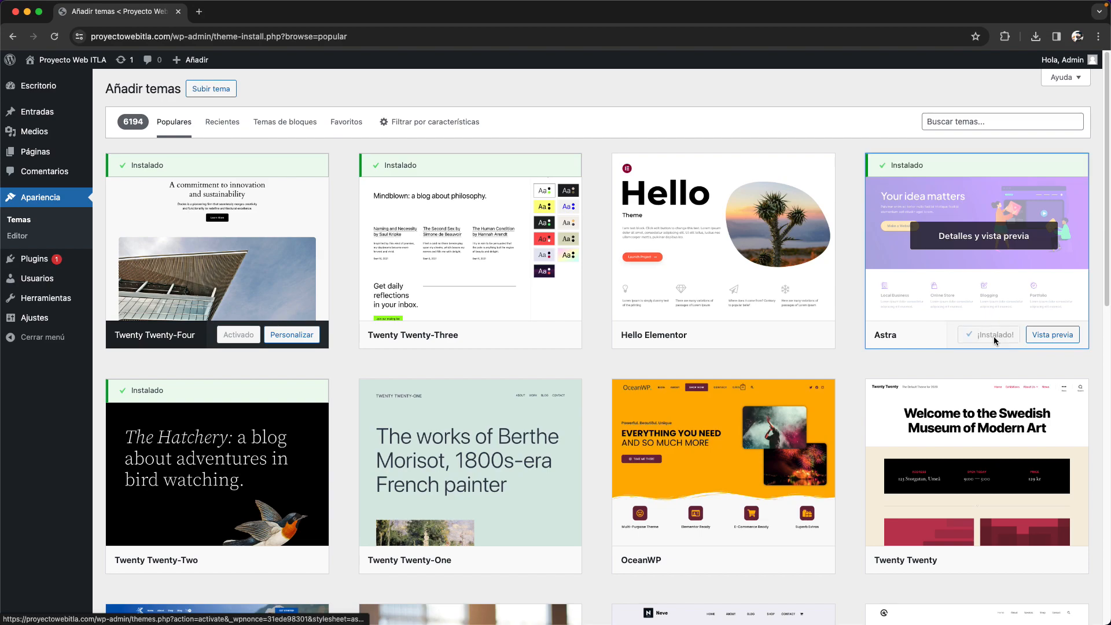
{"action": "left_click", "coordinate": [995, 340]}
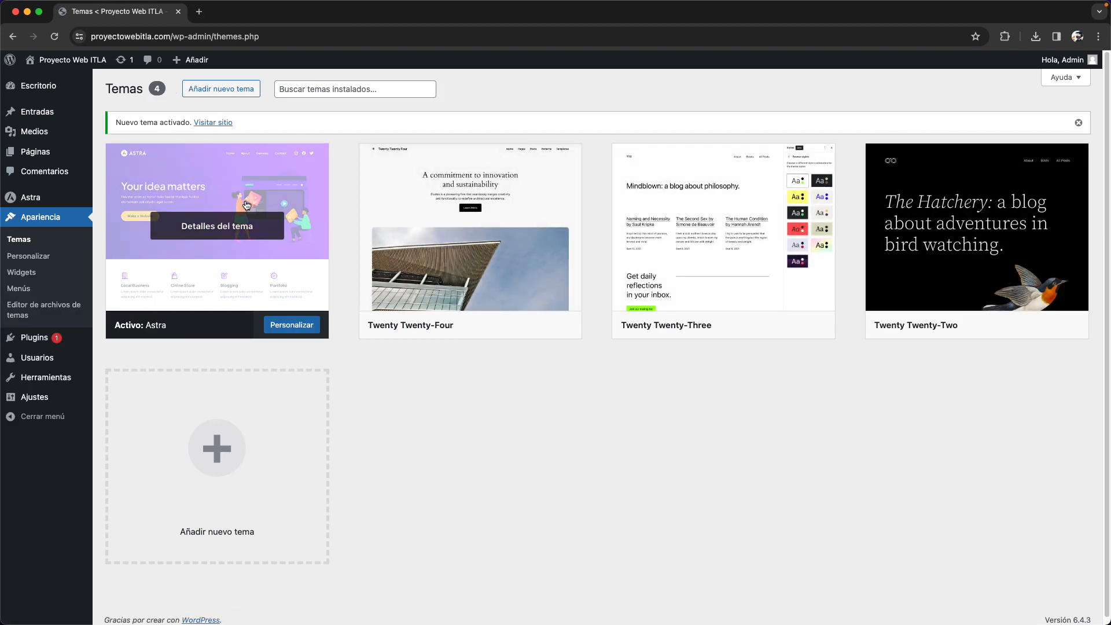
View the site's front end in a separate tab, and return to the themes page
{"action": "mouse_move", "coordinate": [64, 59]}
{"action": "right_click", "coordinate": [50, 81]}
{"action": "left_click", "coordinate": [110, 89]}
{"action": "left_click", "coordinate": [255, 11]}
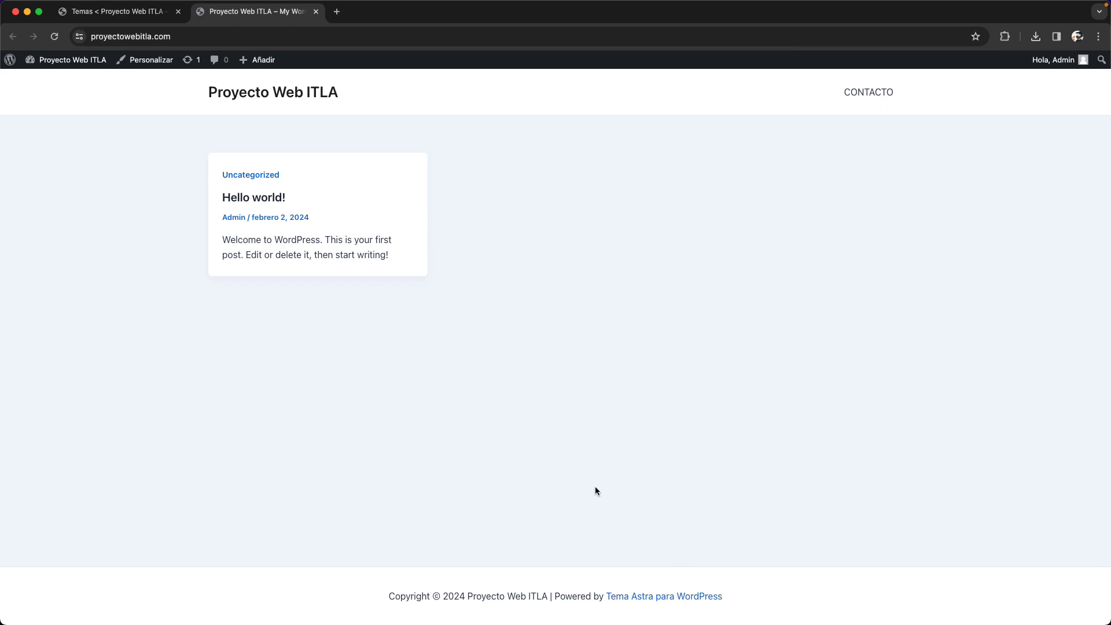
{"action": "left_click", "coordinate": [134, 12]}
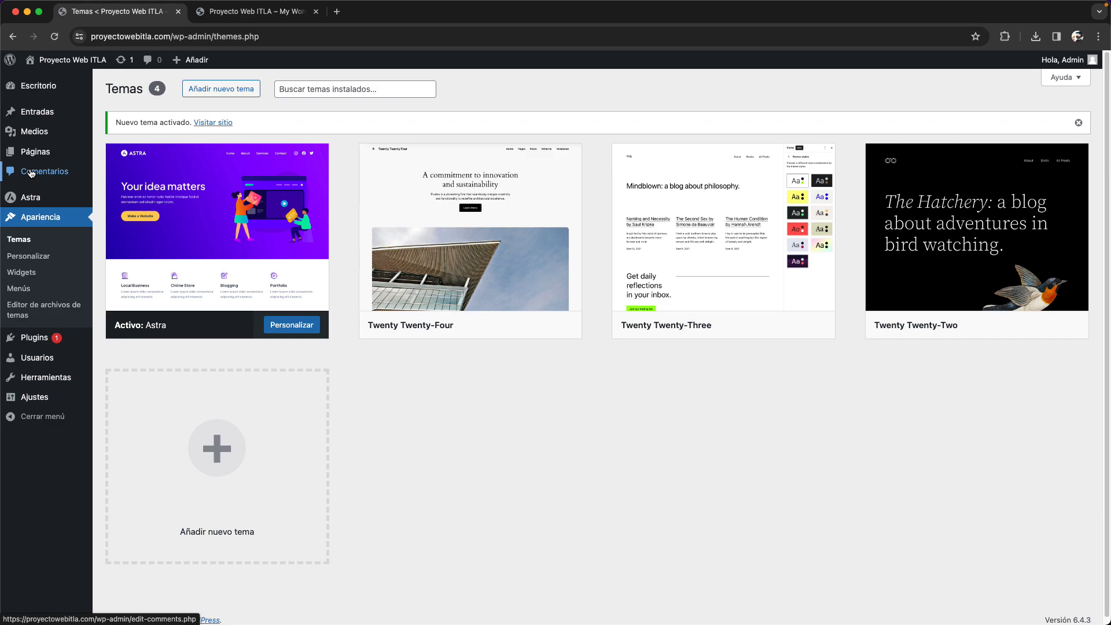
Delete the post categories DEPORTES, FARANDULA, MUNDIAL and NACIONALES in bulk
{"action": "mouse_move", "coordinate": [248, 295]}
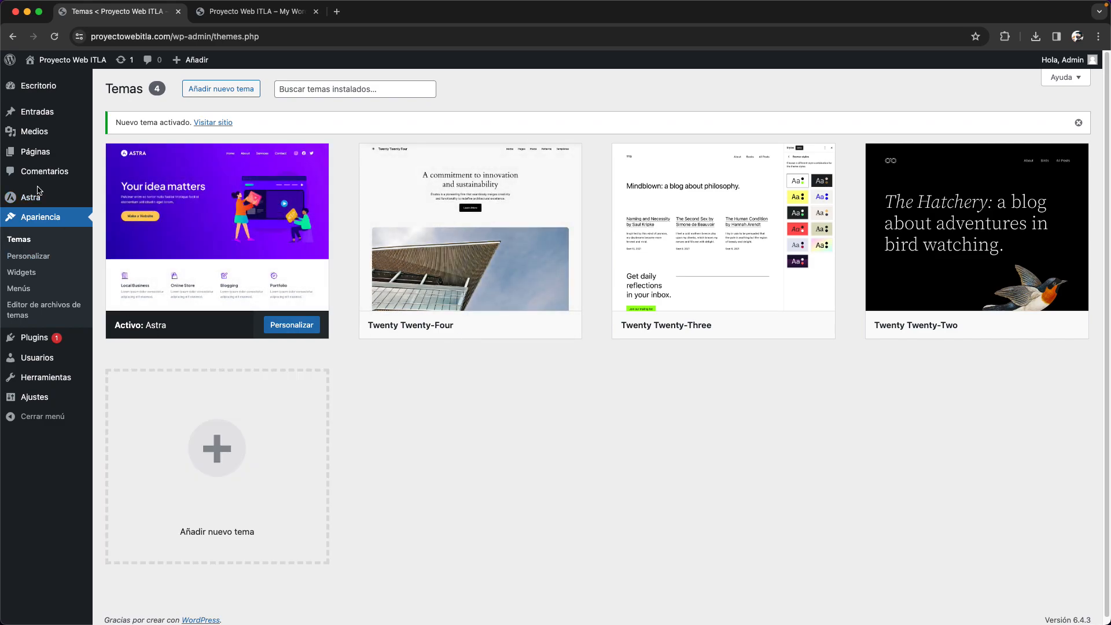
{"action": "mouse_move", "coordinate": [23, 111]}
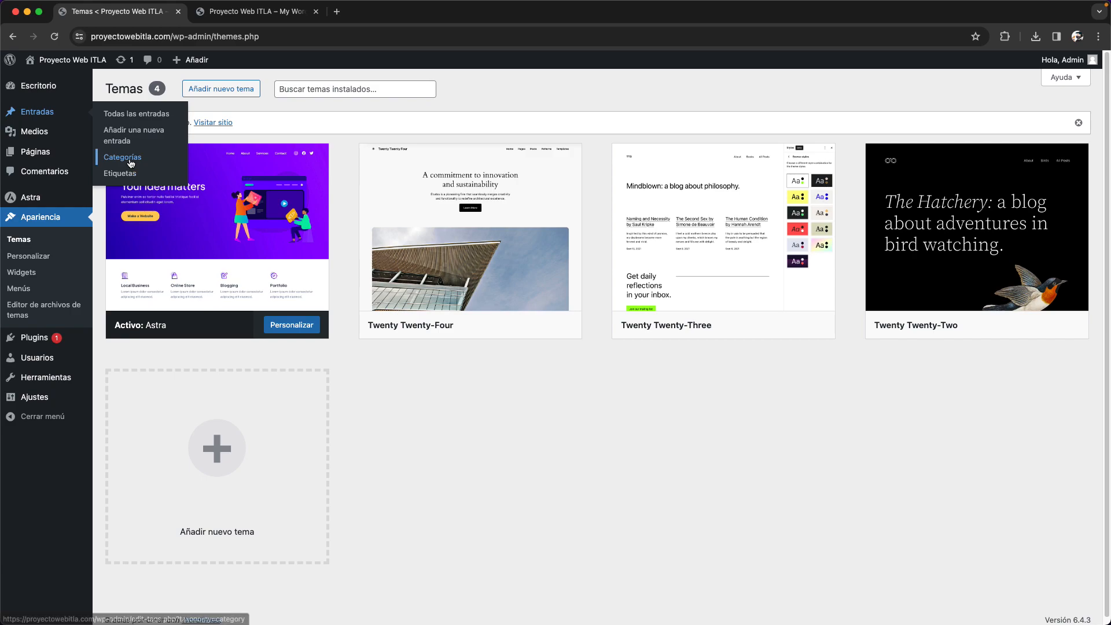
{"action": "left_click", "coordinate": [110, 171]}
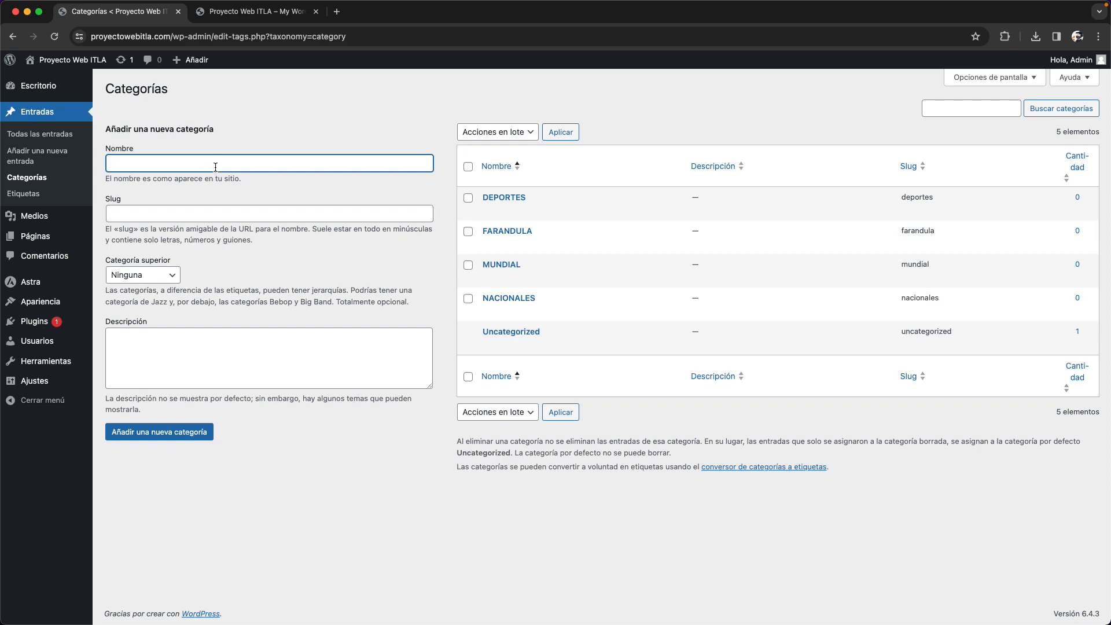
{"action": "left_click", "coordinate": [468, 166]}
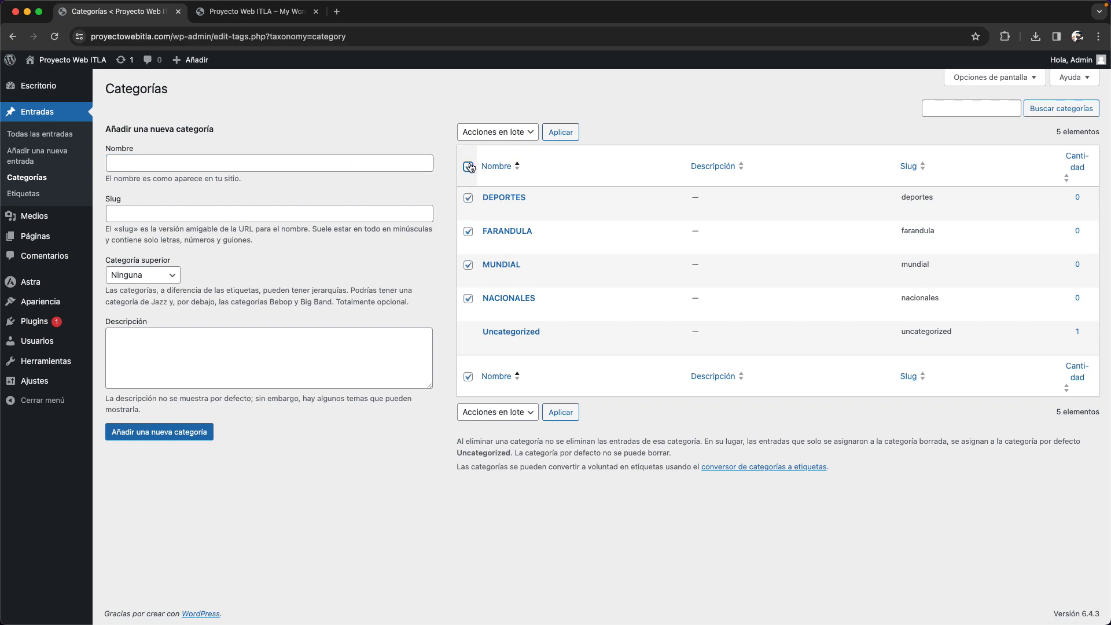
{"action": "left_click", "coordinate": [490, 131]}
{"action": "left_click", "coordinate": [476, 144]}
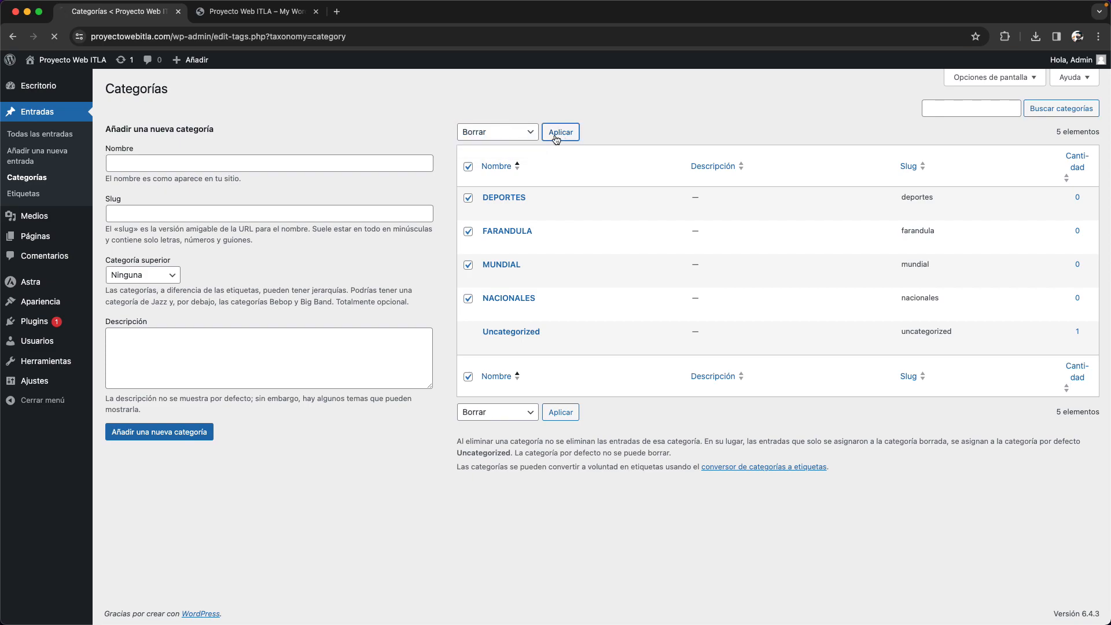
{"action": "left_click", "coordinate": [558, 134]}
Add the post categories NOTICIAS, DEPORTES, FARANDULA and MUNDIALES, each without a parent
{"action": "type", "text": "NOTICIAS"}
{"action": "key", "text": "Return"}
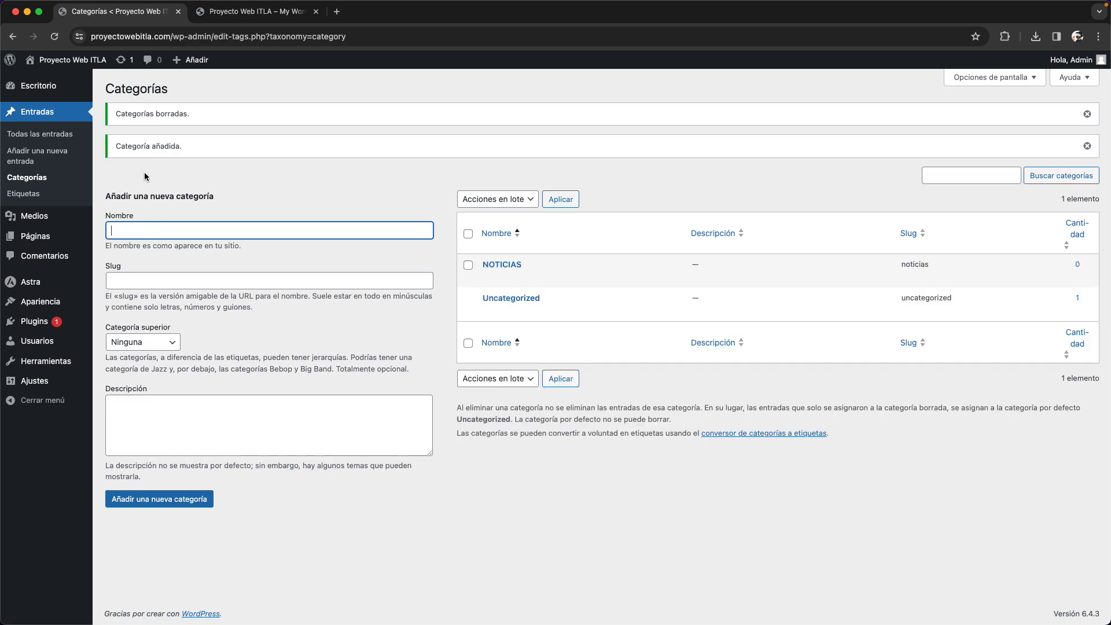
{"action": "type", "text": "DEPORTES"}
{"action": "key", "text": "Return"}
{"action": "type", "text": "FARANDULA"}
{"action": "key", "text": "Return"}
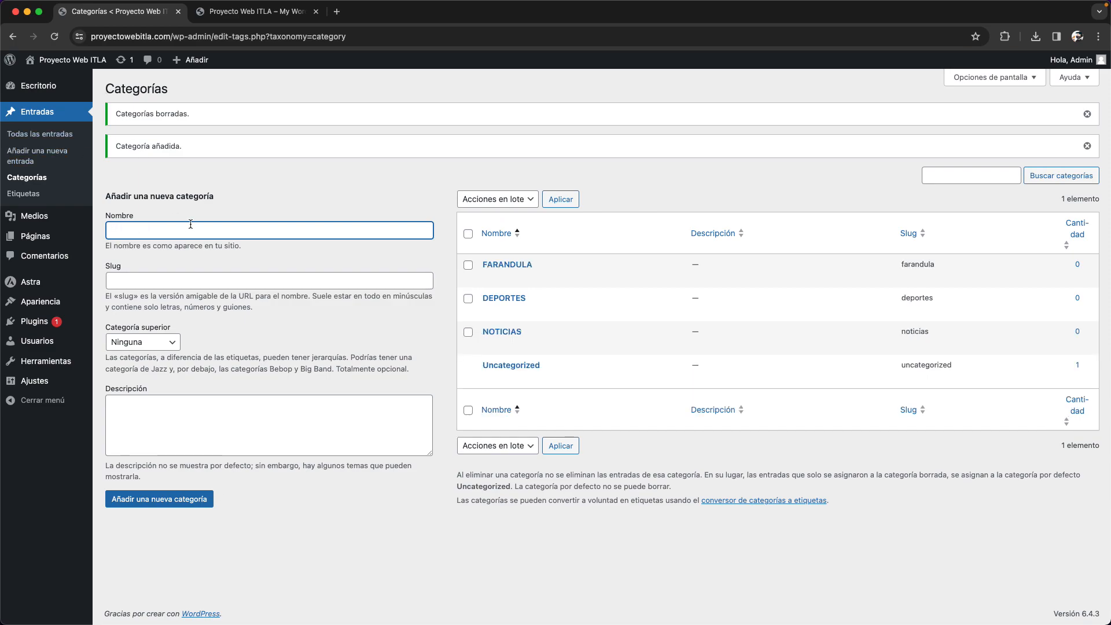
{"action": "type", "text": "MUNDIALES"}
{"action": "key", "text": "Return"}
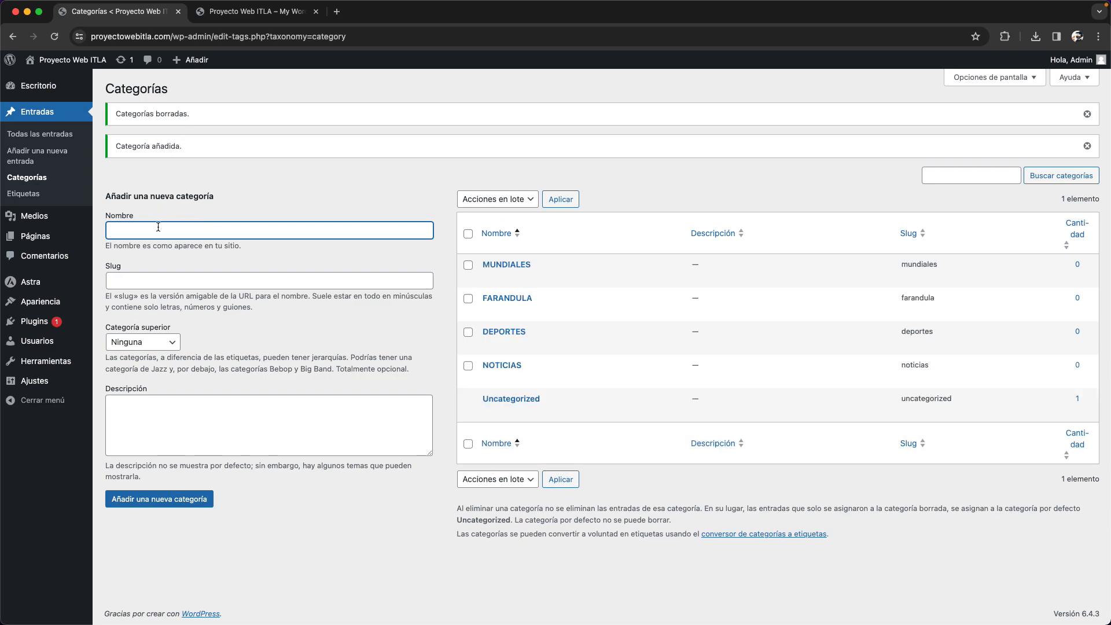
Add three more top-level post categories named TENIS, NATACION and BASQUETBALL
{"action": "type", "text": "TENIS"}
{"action": "key", "text": "Return"}
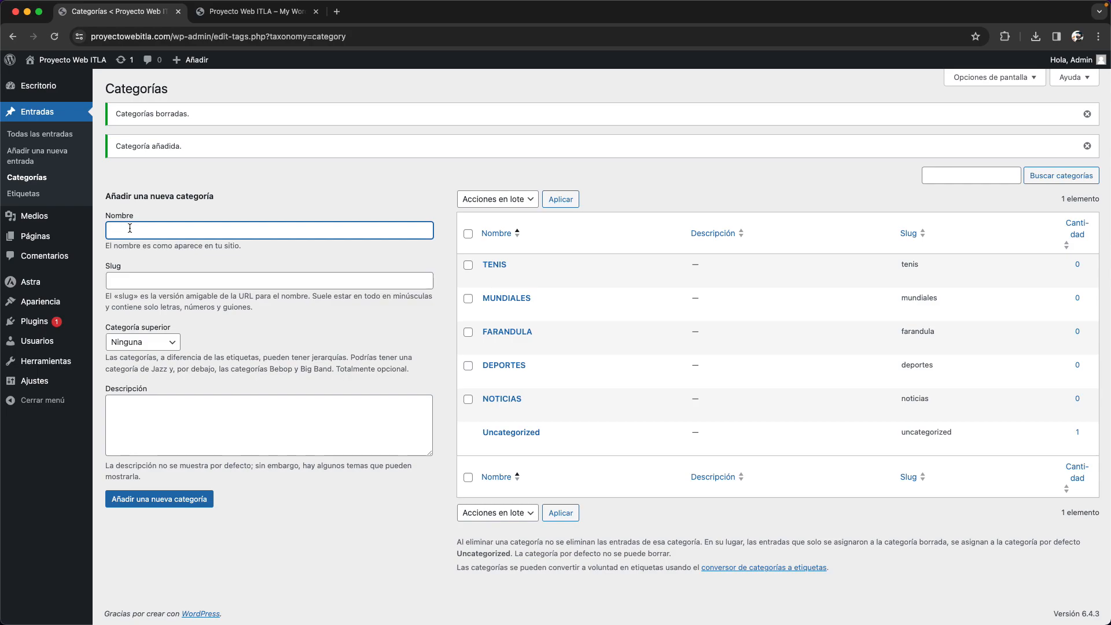
{"action": "type", "text": "NATACION"}
{"action": "key", "text": "Return"}
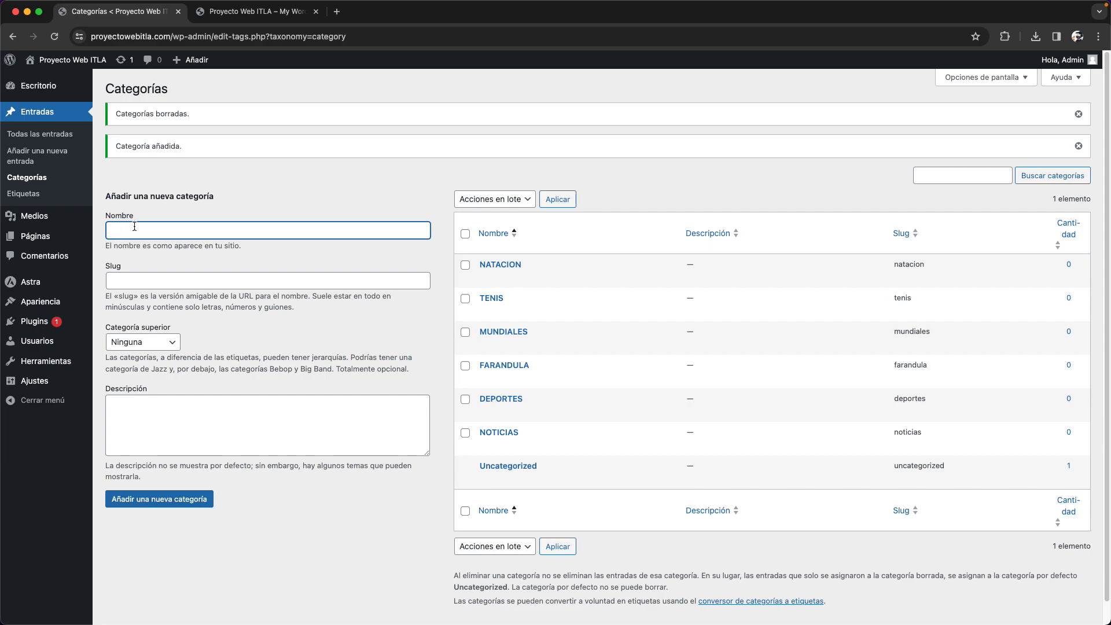
{"action": "type", "text": "BASQUETBALL"}
{"action": "key", "text": "Return"}
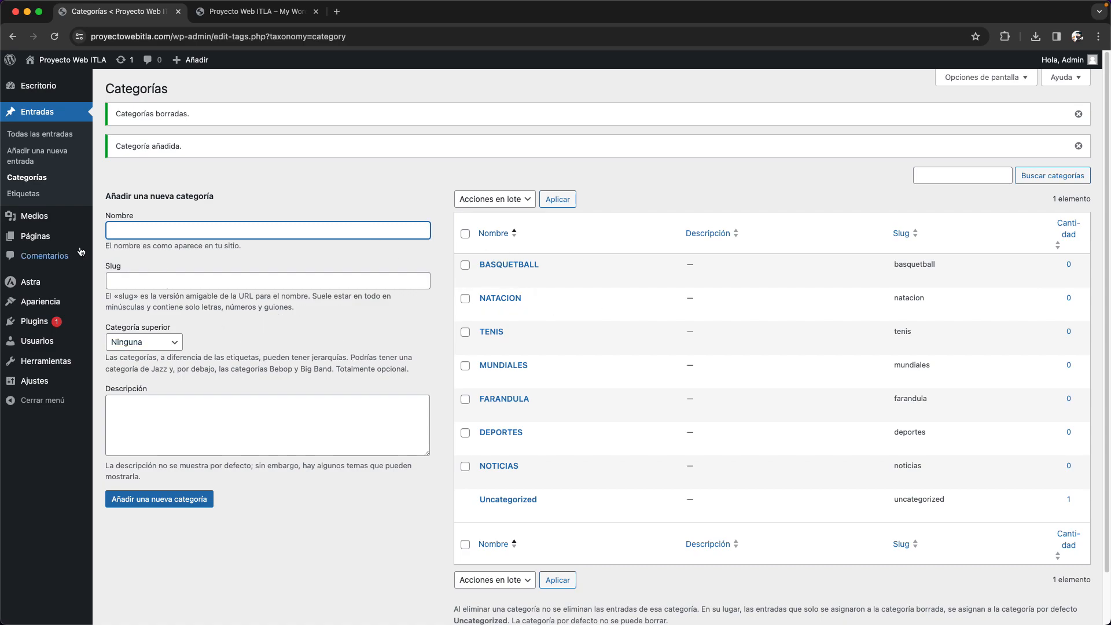
Move the existing CONTACTO page to the trash
{"action": "left_click", "coordinate": [38, 238]}
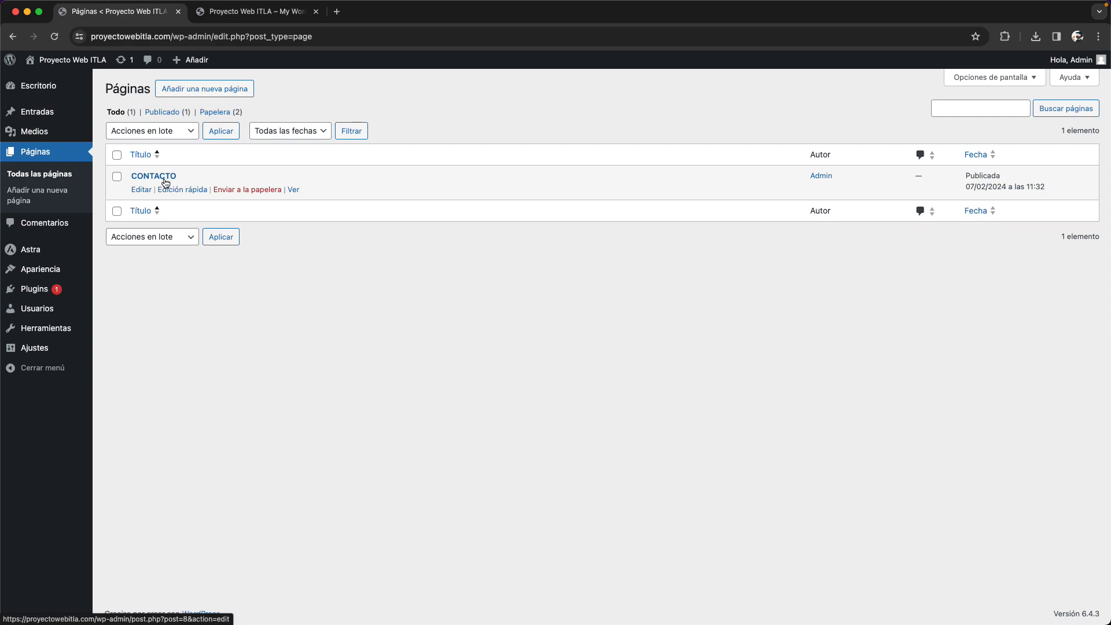
{"action": "left_click", "coordinate": [116, 155]}
{"action": "left_click", "coordinate": [152, 131]}
{"action": "left_click", "coordinate": [154, 156]}
{"action": "left_click", "coordinate": [221, 132]}
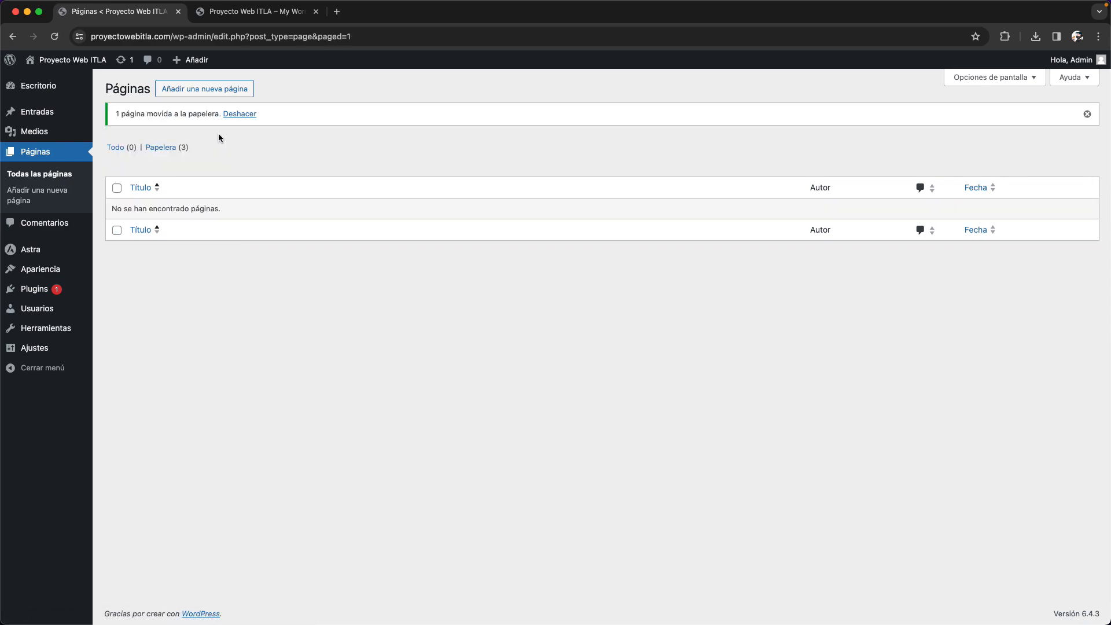
Start a new page and title it CONTACTENOS
{"action": "left_click", "coordinate": [188, 92]}
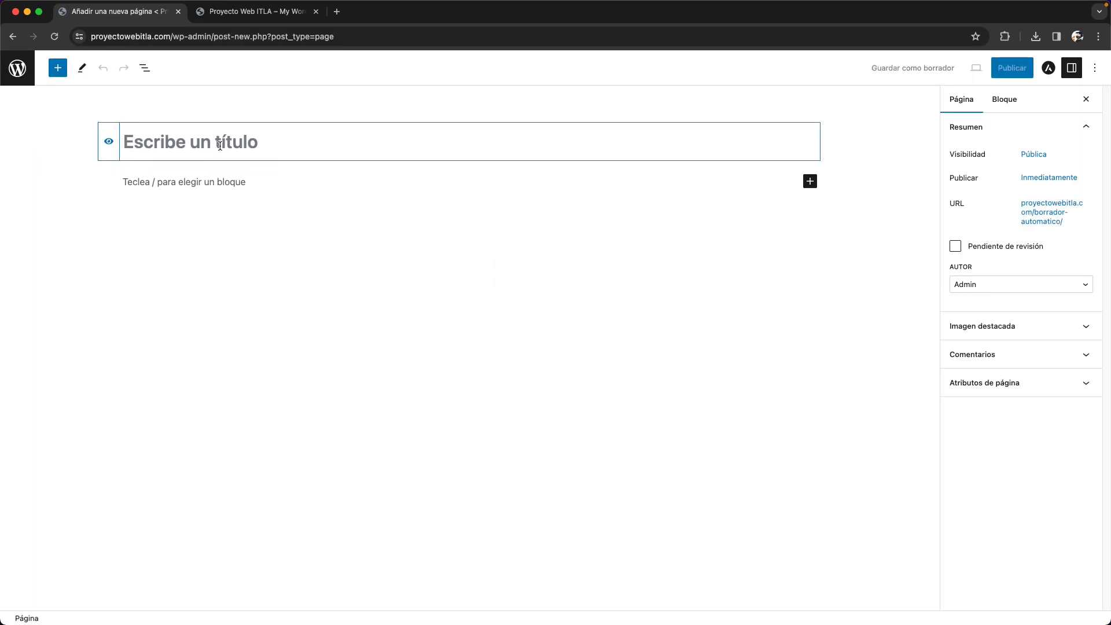
{"action": "type", "text": "CONTAXC"}
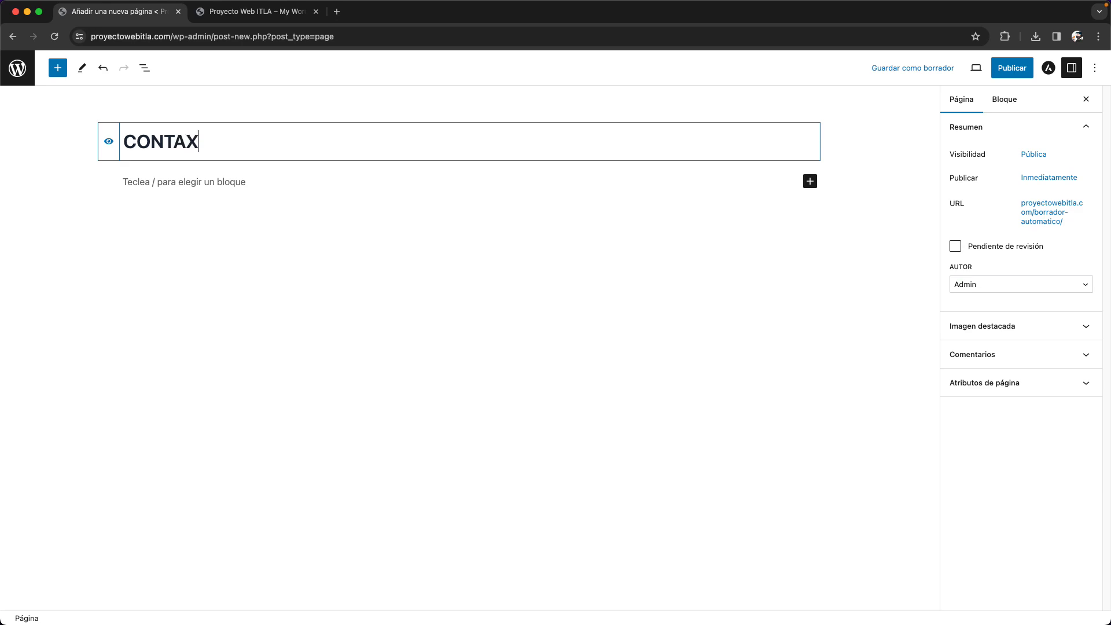
{"action": "key", "text": "BackSpace"}
{"action": "key", "text": "BackSpace"}
{"action": "type", "text": "CTENOS"}
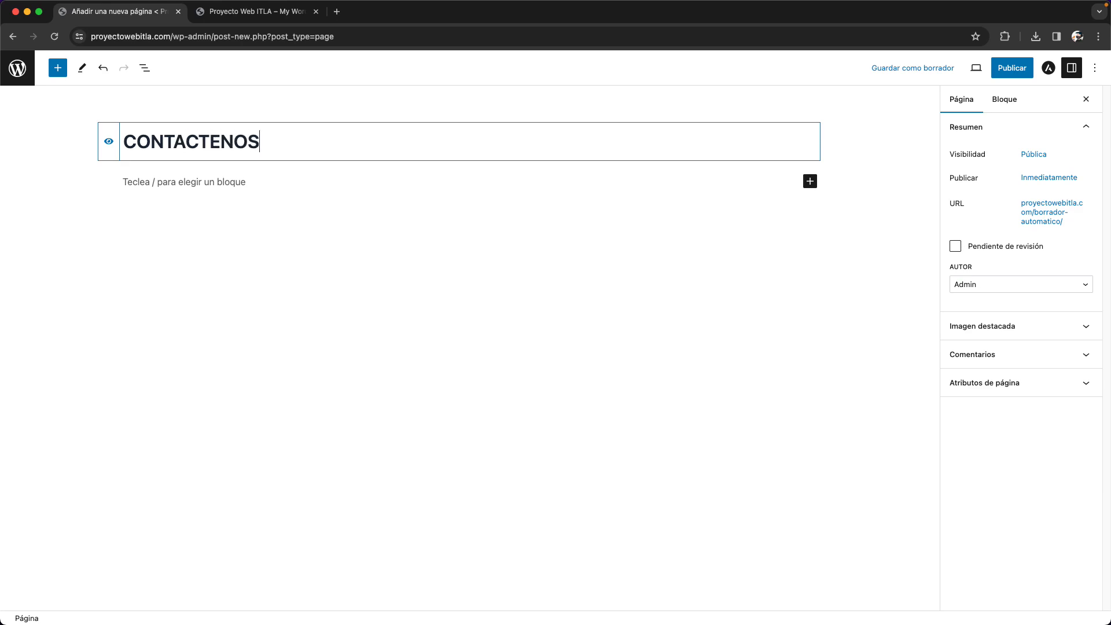
Add the paragraph "aqui usted se comunica" below the page title and publish the page
{"action": "left_click", "coordinate": [306, 180]}
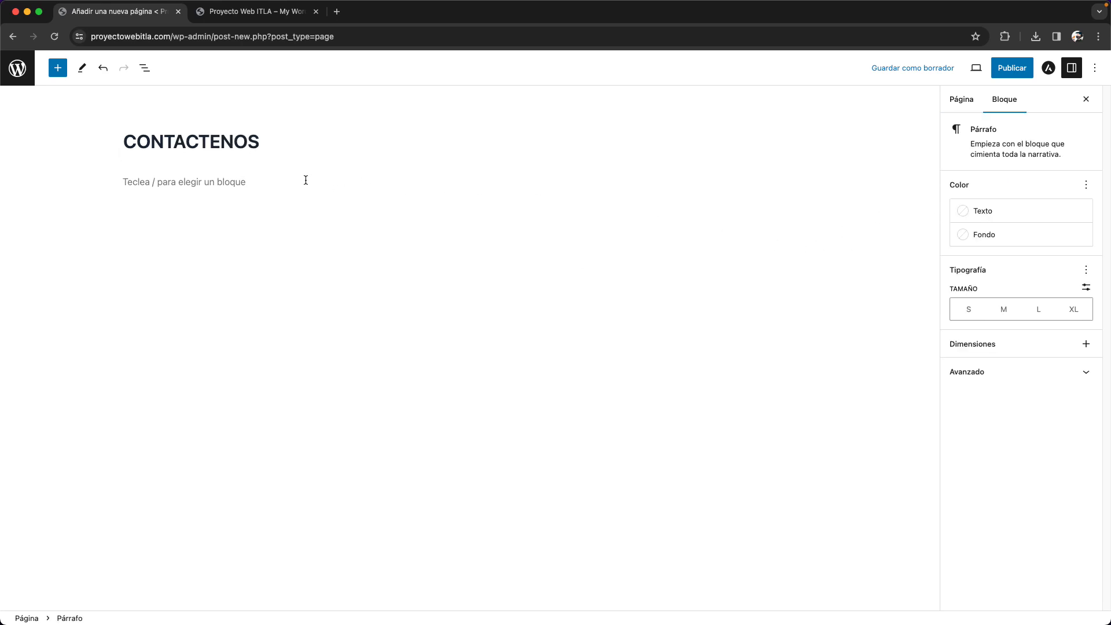
{"action": "type", "text": "aqui uste"}
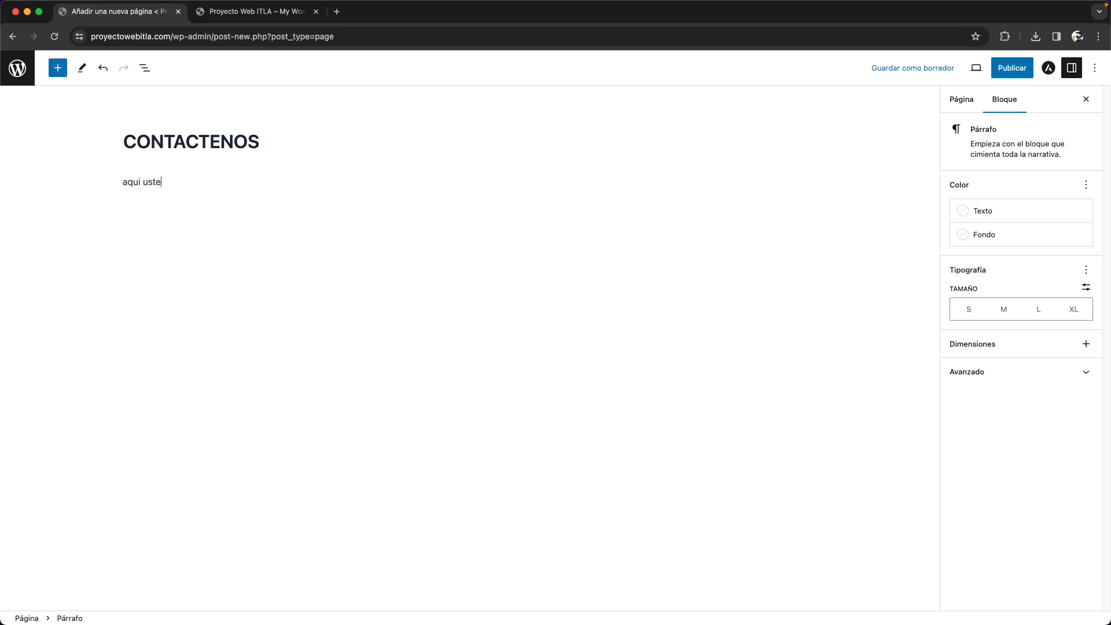
{"action": "type", "text": "d se comunica"}
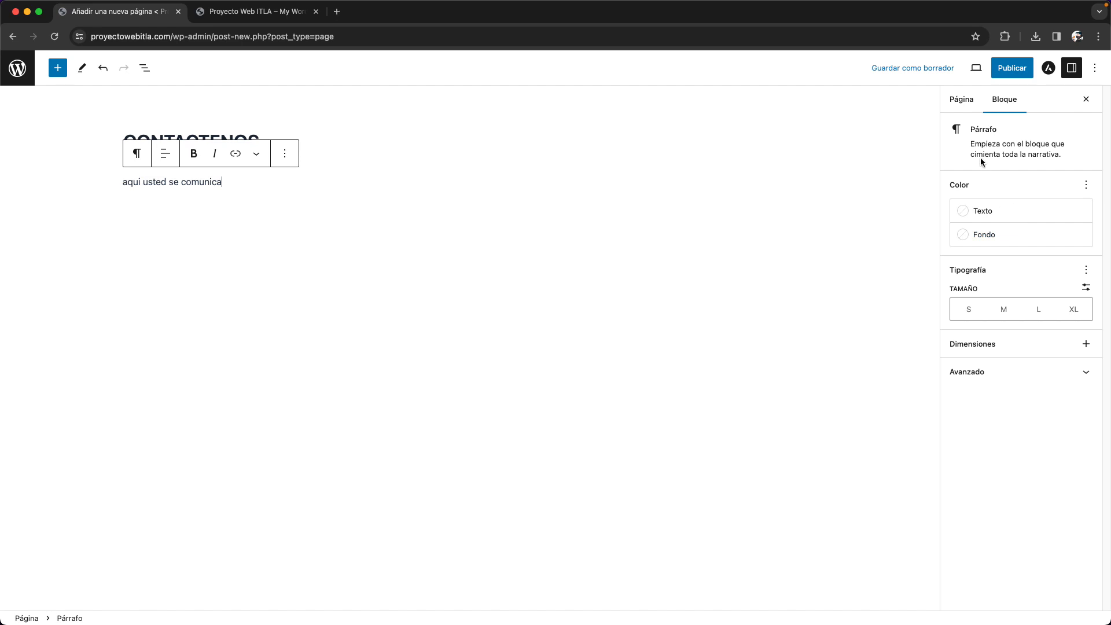
{"action": "left_click", "coordinate": [1010, 69]}
{"action": "left_click", "coordinate": [989, 75]}
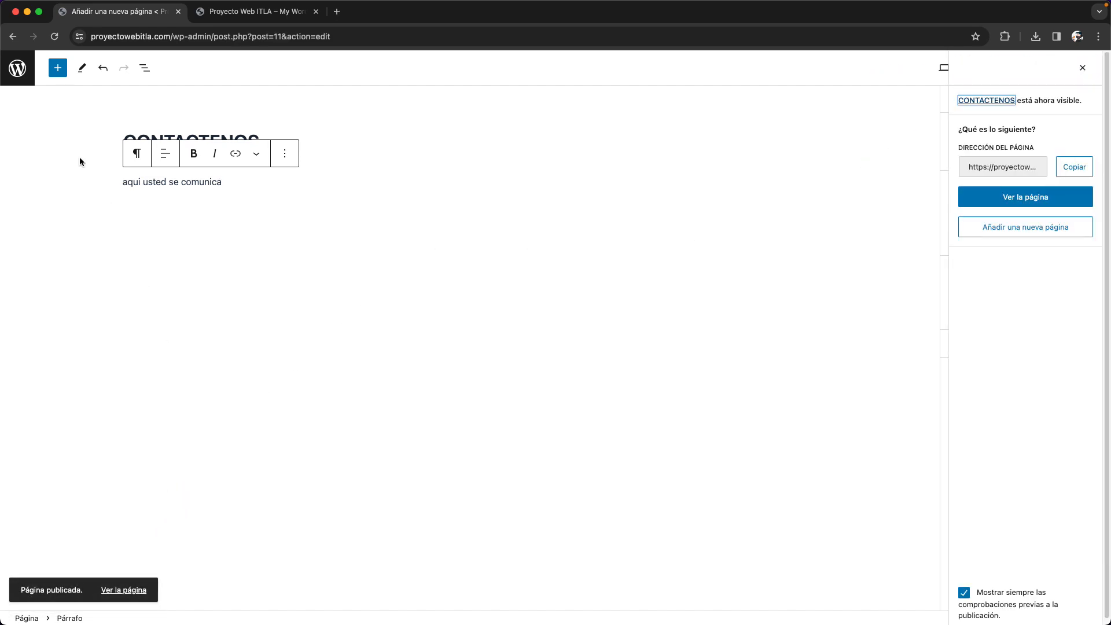
View the published CONTACTENOS page in a new tab, check the home page tab, and return to the page editor
{"action": "right_click", "coordinate": [110, 590]}
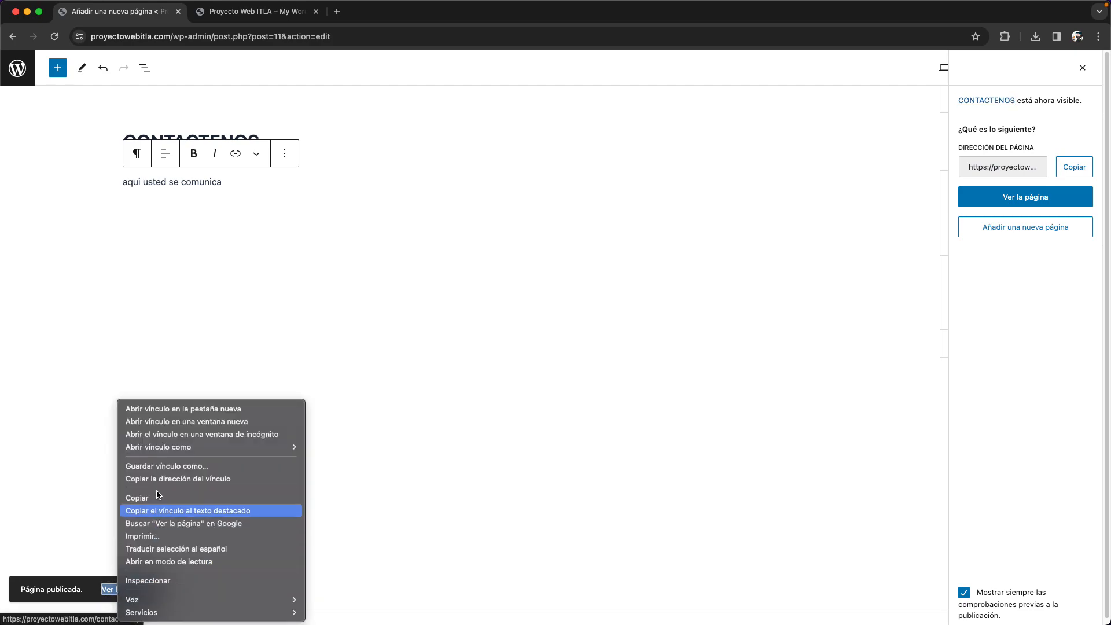
{"action": "left_click", "coordinate": [174, 409]}
{"action": "left_click", "coordinate": [394, 11]}
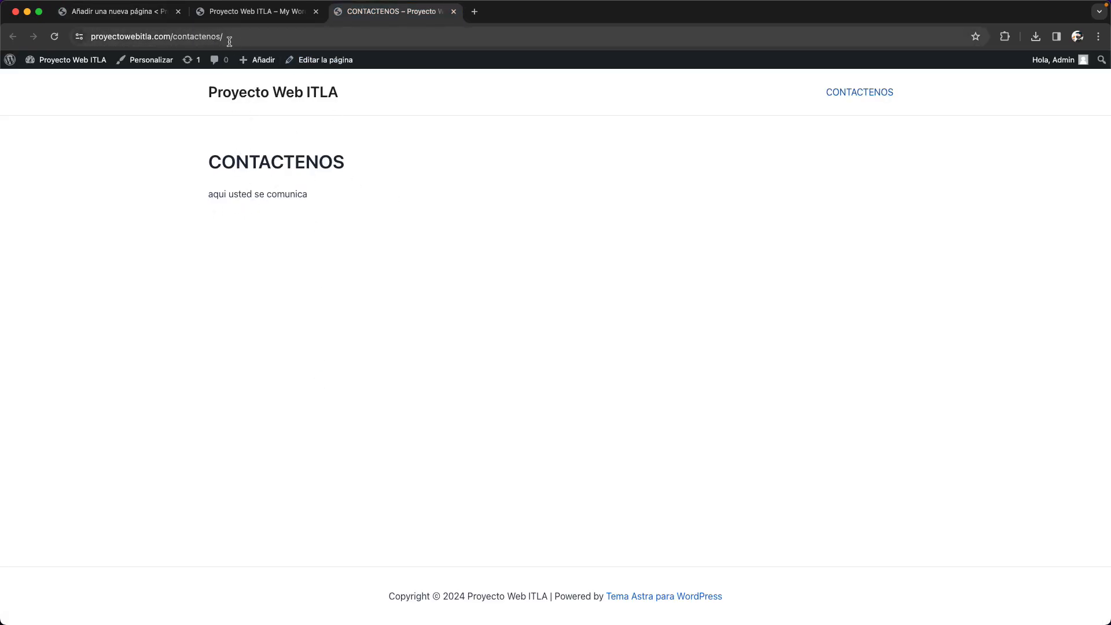
{"action": "left_click", "coordinate": [261, 14]}
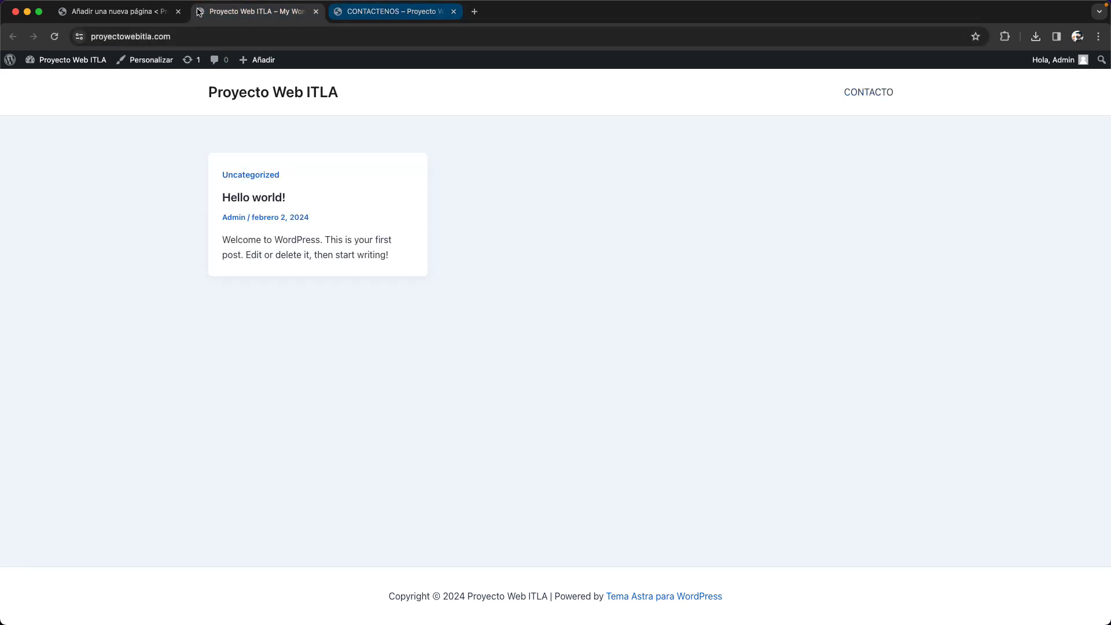
{"action": "left_click", "coordinate": [152, 14]}
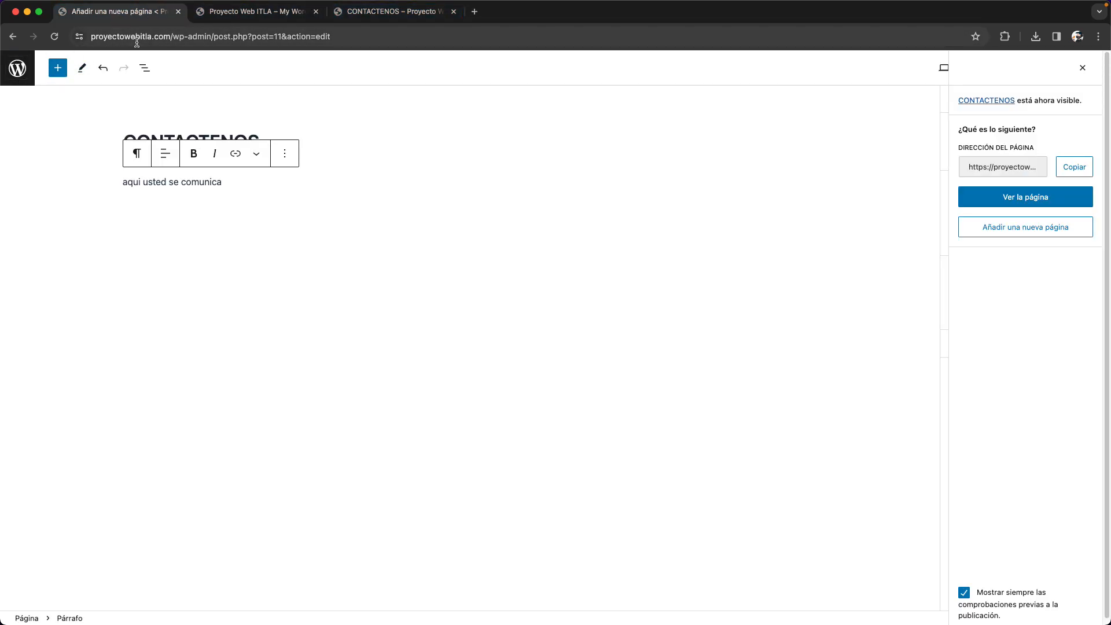
Leave the page editor and go to the admin dashboard at proyectowebitla.com/wp-admin/
{"action": "left_click_drag", "start_coordinate": [211, 36], "coordinate": [1015, 151]}
{"action": "key", "text": "BackSpace"}
{"action": "key", "text": "Return"}
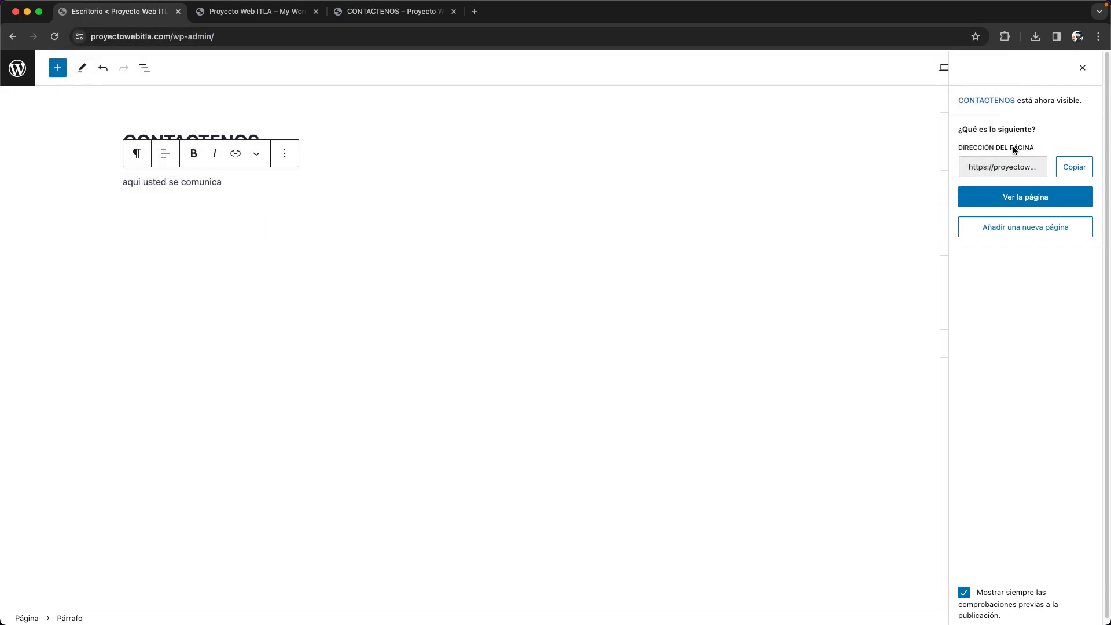
Create a navigation menu named MENU PRINCIPAL, assign it to the Menú principal location, and save it
{"action": "mouse_move", "coordinate": [40, 262]}
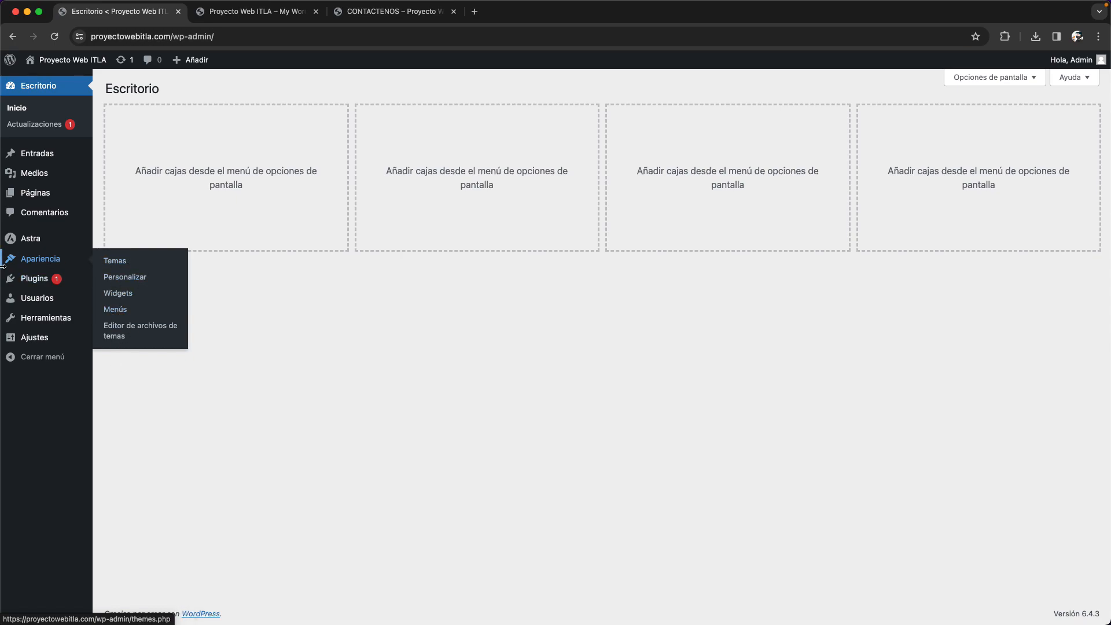
{"action": "mouse_move", "coordinate": [46, 299]}
{"action": "left_click", "coordinate": [128, 311]}
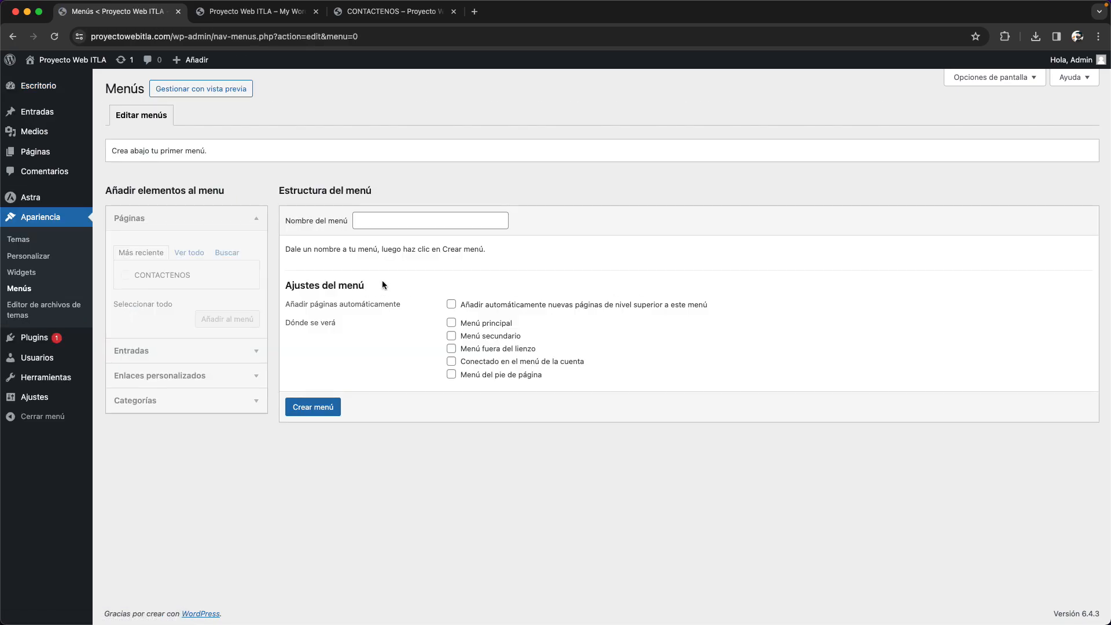
{"action": "left_click", "coordinate": [390, 221]}
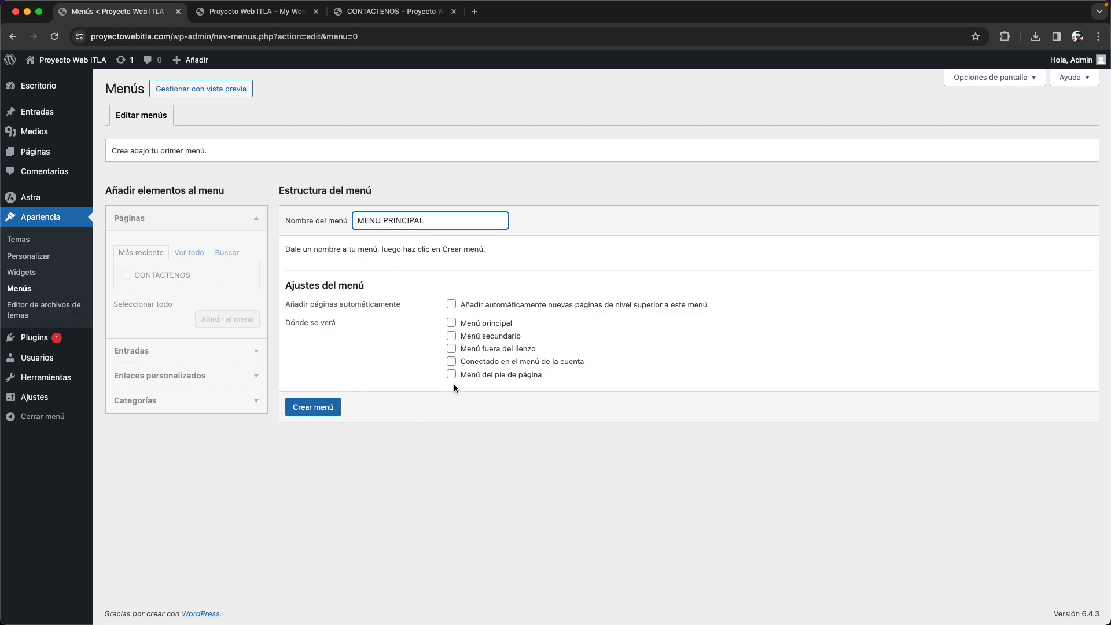
{"action": "left_click", "coordinate": [450, 328]}
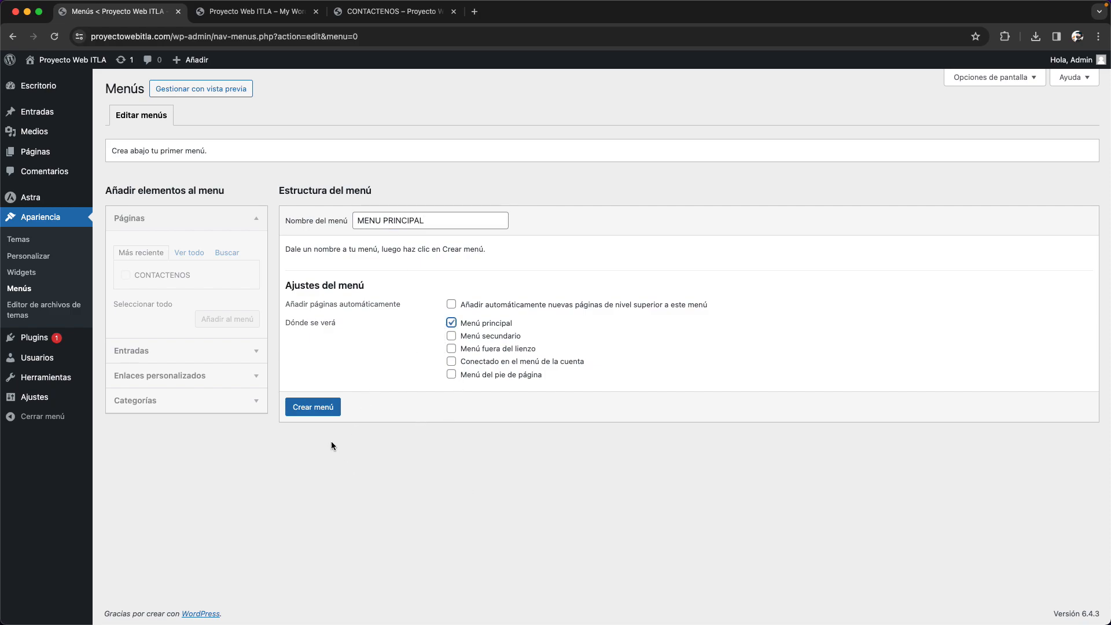
{"action": "left_click", "coordinate": [316, 408]}
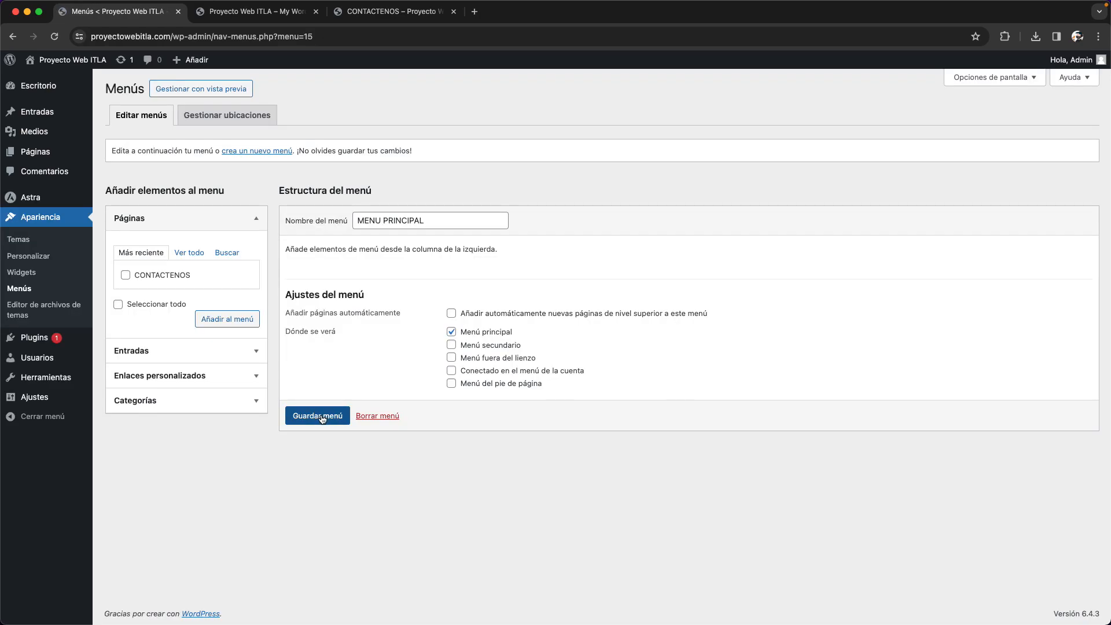
{"action": "left_click", "coordinate": [320, 416]}
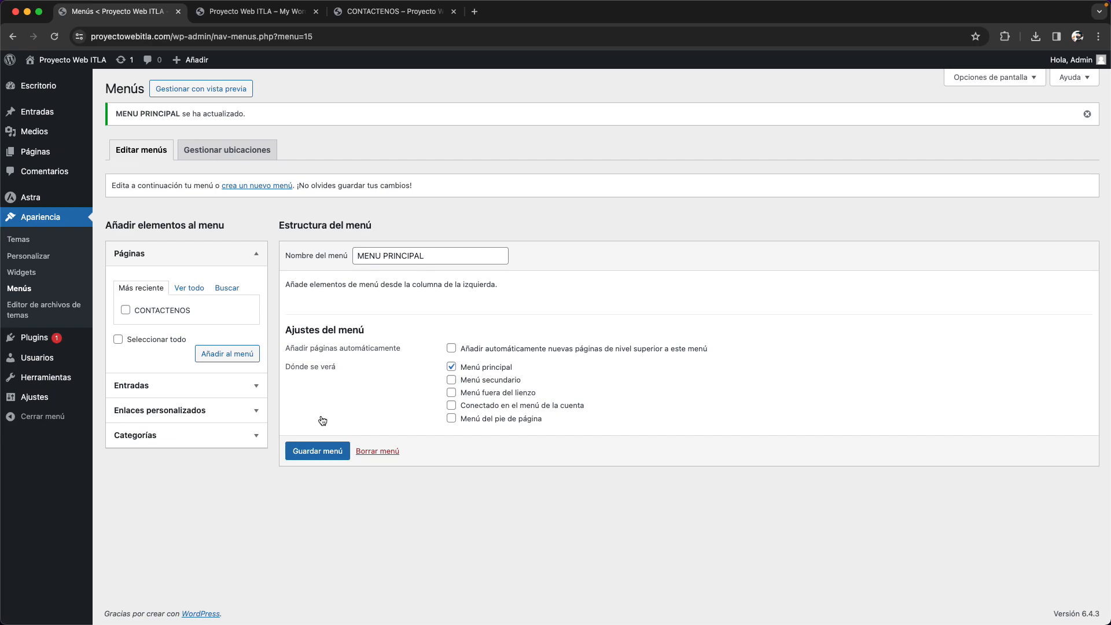
Reload the site's home page to check the header, and close the CONTACTENOS browser tab
{"action": "left_click", "coordinate": [264, 11]}
{"action": "key", "text": "super+r"}
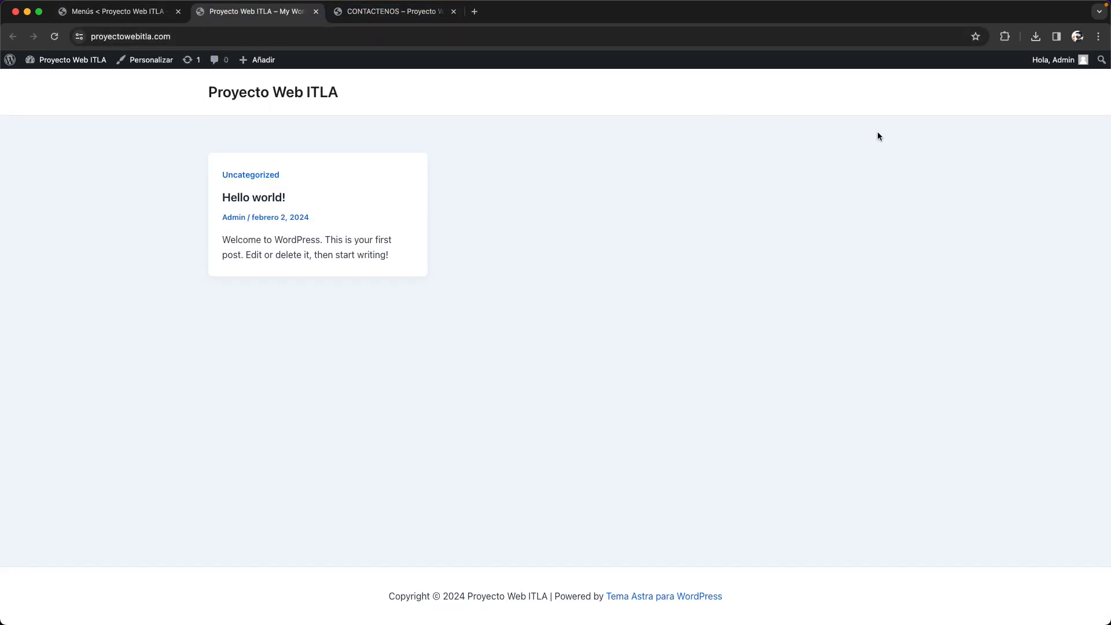
{"action": "left_click", "coordinate": [429, 12]}
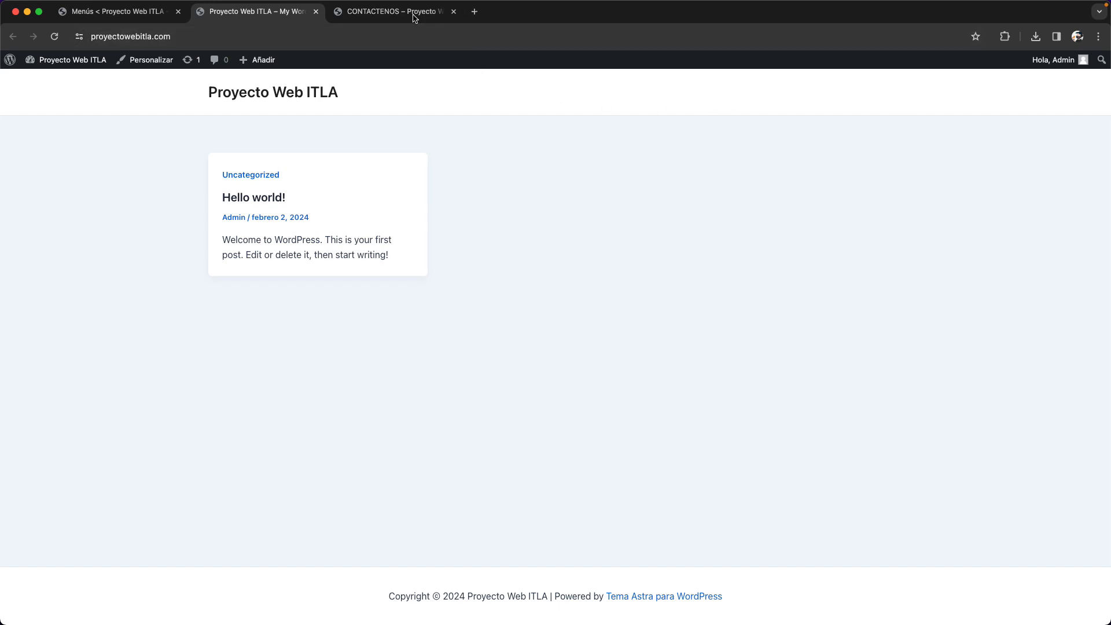
{"action": "left_click", "coordinate": [454, 12]}
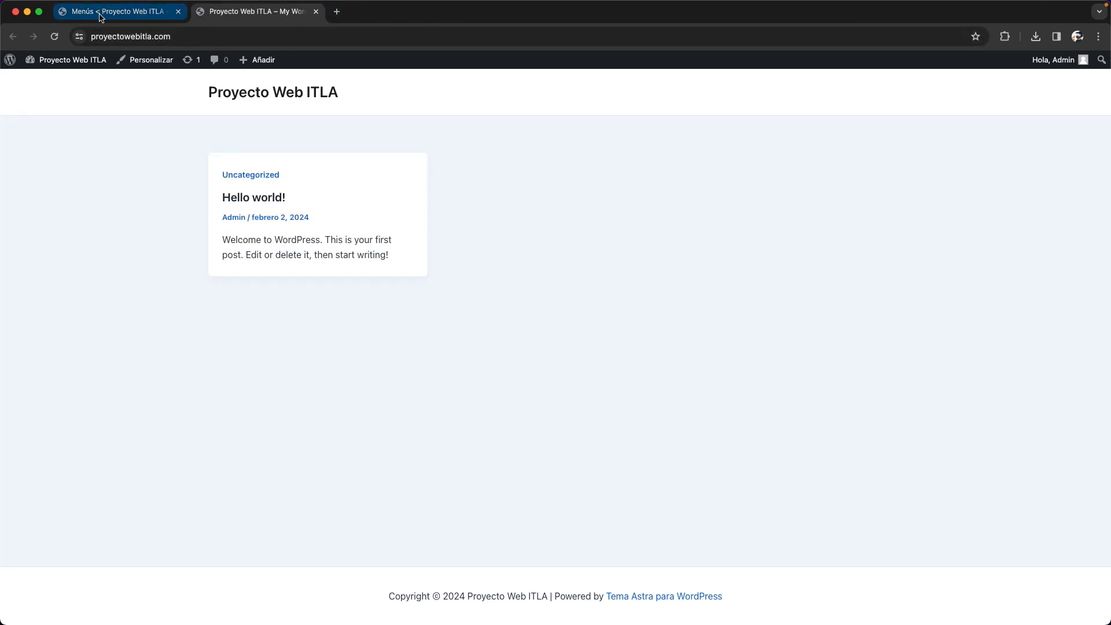
Return to the menu editor and add the CONTACTENOS page to MENU PRINCIPAL
{"action": "left_click", "coordinate": [101, 12]}
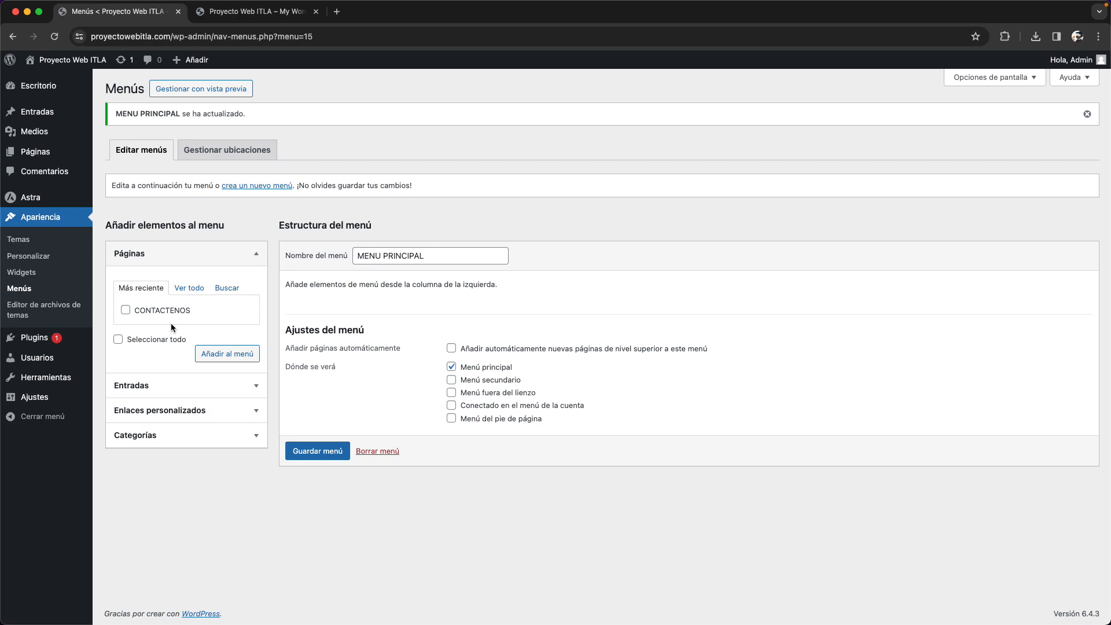
{"action": "left_click", "coordinate": [123, 310]}
{"action": "left_click", "coordinate": [257, 354]}
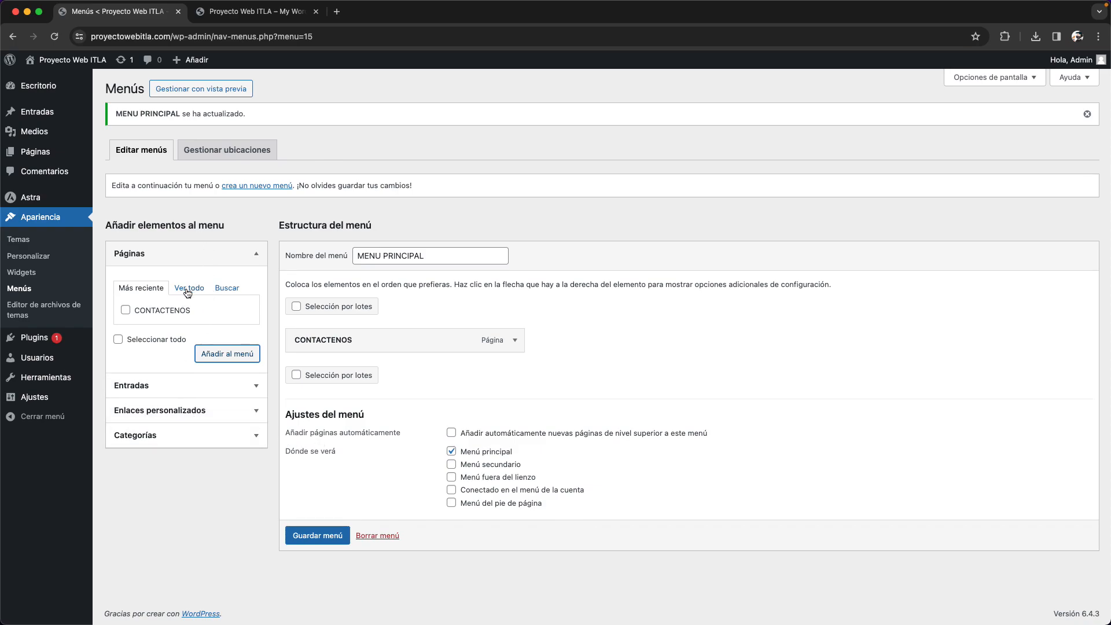
Add the categories BASQUETBALL, DEPORTES, FARANDULA, MUNDIALES, NATACION, NOTICIAS and TENIS to the menu and save it
{"action": "left_click", "coordinate": [159, 441]}
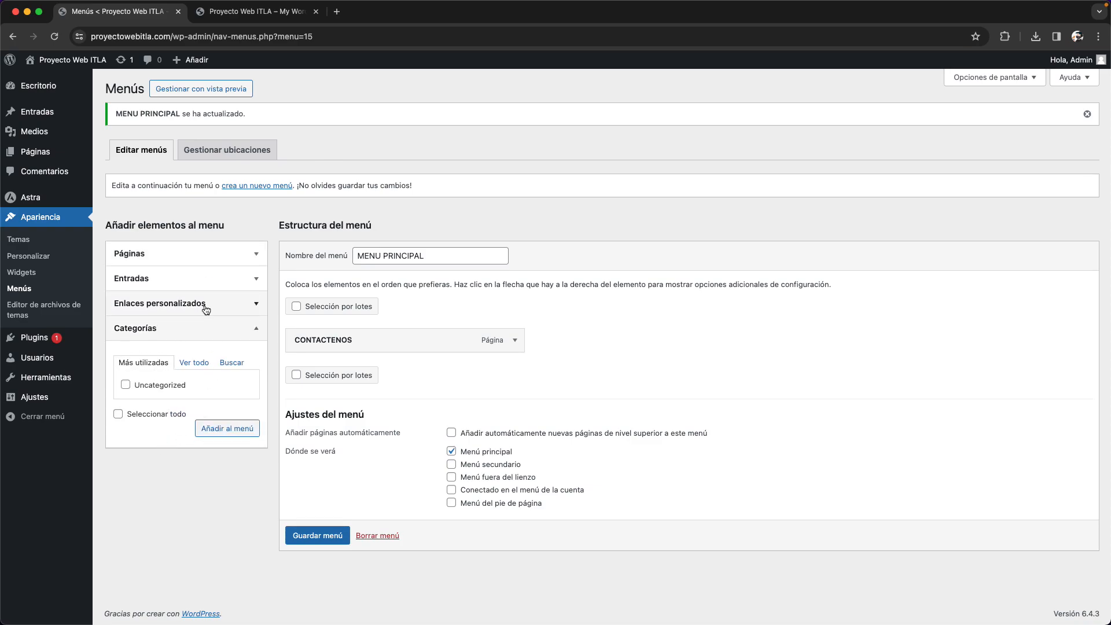
{"action": "left_click", "coordinate": [192, 365]}
{"action": "left_click", "coordinate": [127, 385]}
{"action": "left_click", "coordinate": [126, 399]}
{"action": "left_click", "coordinate": [126, 412]}
{"action": "left_click", "coordinate": [127, 426]}
{"action": "left_click", "coordinate": [126, 439]}
{"action": "left_click", "coordinate": [126, 453]}
{"action": "left_click", "coordinate": [126, 467]}
{"action": "scroll", "coordinate": [174, 452], "scroll_direction": "down", "scroll_amount": 1}
{"action": "left_click", "coordinate": [227, 515]}
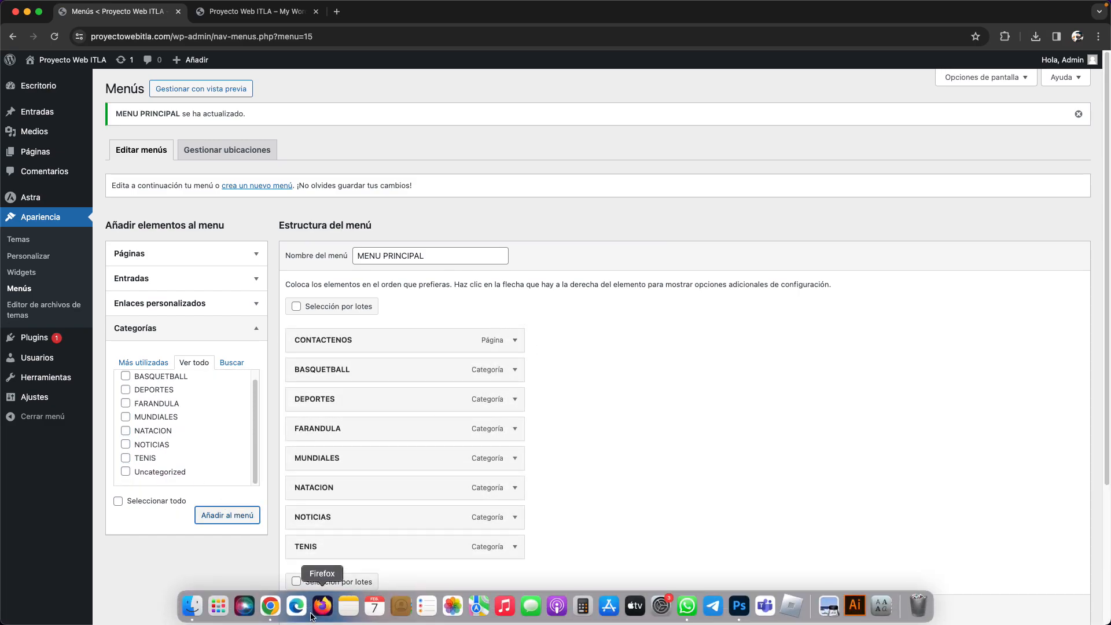
{"action": "scroll", "coordinate": [317, 602], "scroll_direction": "down", "scroll_amount": 1}
{"action": "left_click", "coordinate": [317, 610]}
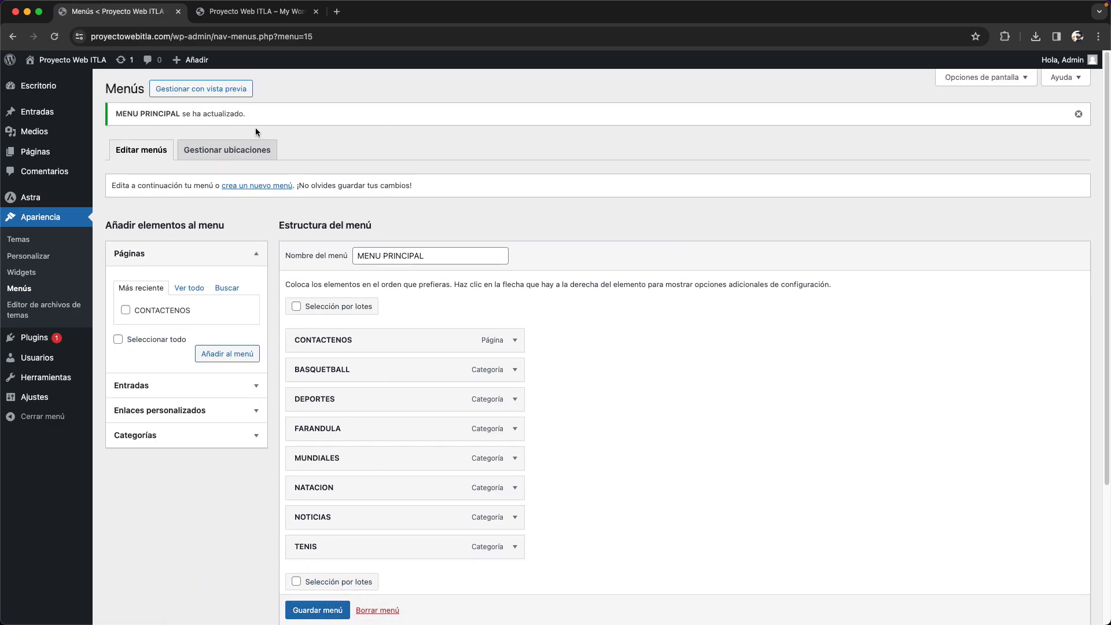
Reload the home page to check the header menu, and return to the menu editor
{"action": "left_click", "coordinate": [272, 12]}
{"action": "key", "text": "super+r"}
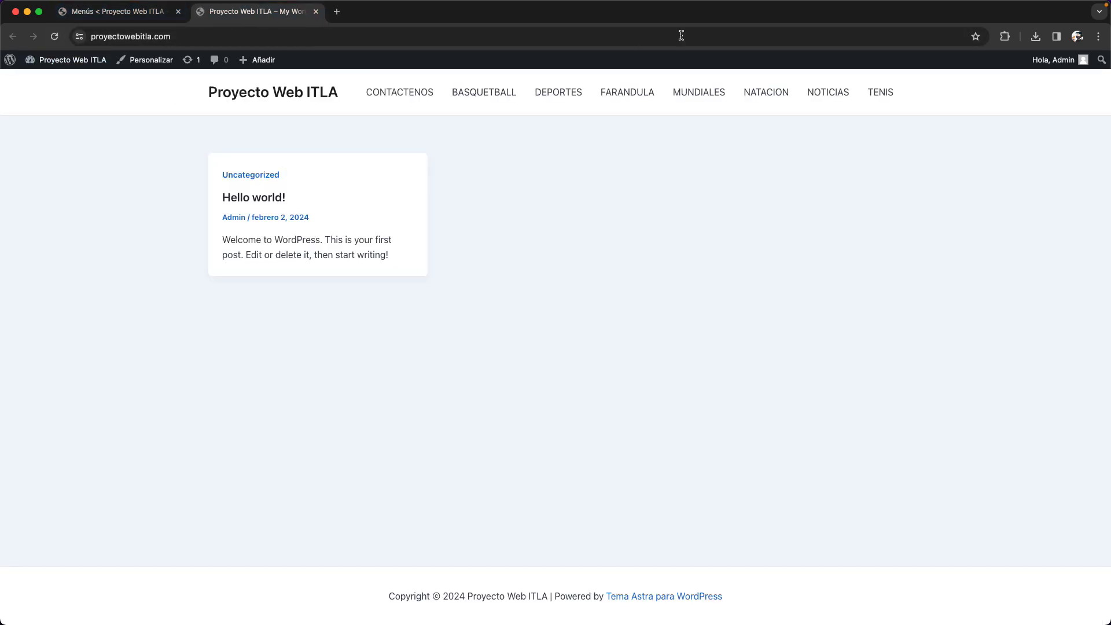
{"action": "left_click", "coordinate": [131, 13]}
Move CONTACTENOS to the end of the menu and nest BASQUETBALL, NATACION and TENIS as subitems under DEPORTES
{"action": "scroll", "coordinate": [329, 440], "scroll_direction": "down", "scroll_amount": 1}
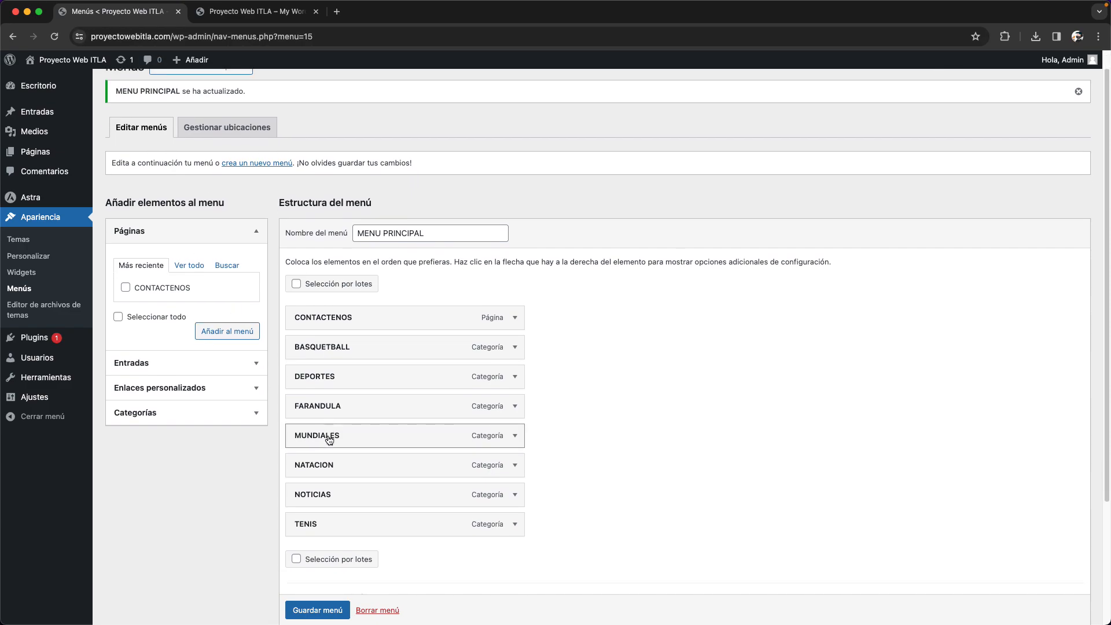
{"action": "scroll", "coordinate": [328, 440], "scroll_direction": "down", "scroll_amount": 3}
{"action": "left_click_drag", "start_coordinate": [317, 216], "coordinate": [315, 438]}
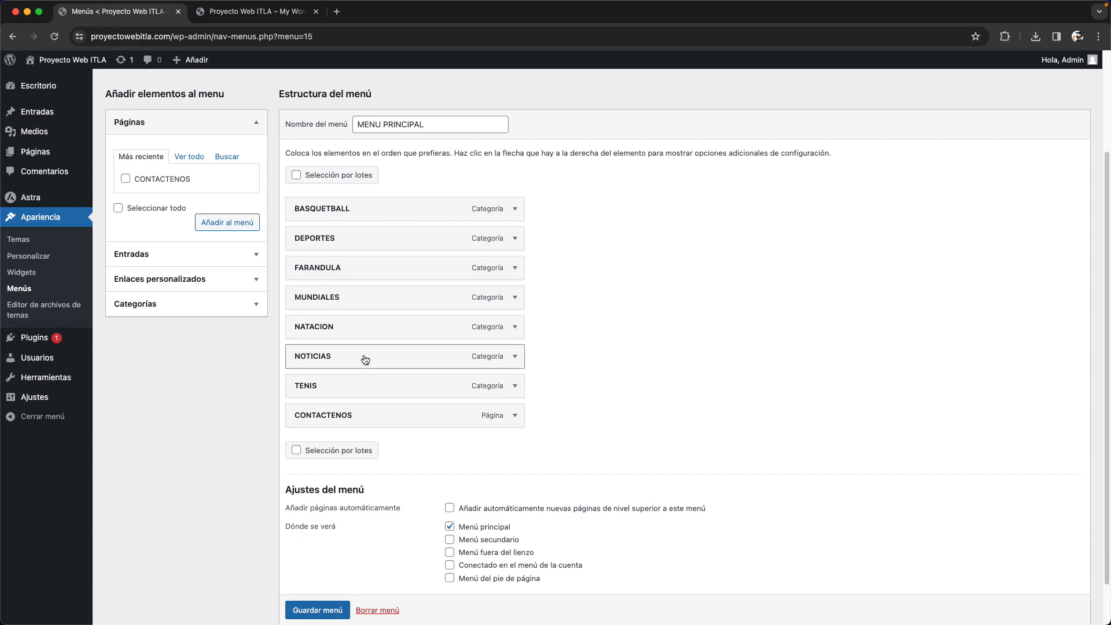
{"action": "left_click_drag", "start_coordinate": [332, 215], "coordinate": [358, 241]}
{"action": "left_click_drag", "start_coordinate": [343, 324], "coordinate": [355, 257]}
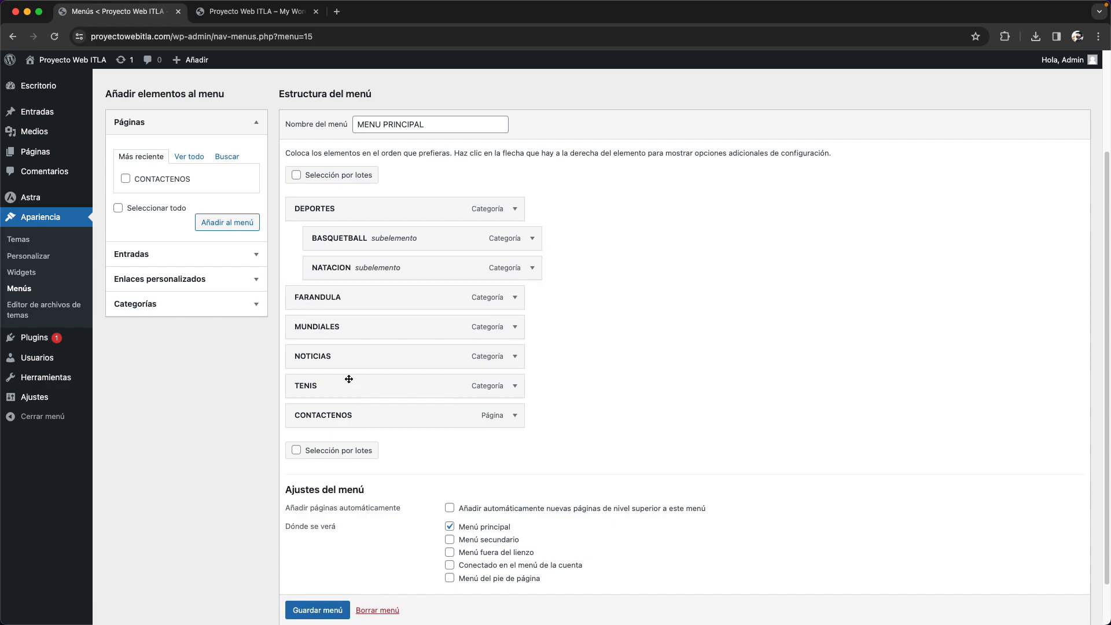
{"action": "left_click_drag", "start_coordinate": [335, 379], "coordinate": [358, 294]}
Order the top-level menu items as NOTICIAS, FARANDULA, MUNDIALES, DEPORTES, CONTACTENOS and save the menu
{"action": "mouse_move", "coordinate": [386, 204]}
{"action": "left_mouse_down"}
{"action": "mouse_move", "coordinate": [390, 299]}
{"action": "mouse_move", "coordinate": [328, 248]}
{"action": "mouse_move", "coordinate": [367, 204]}
{"action": "left_mouse_up"}
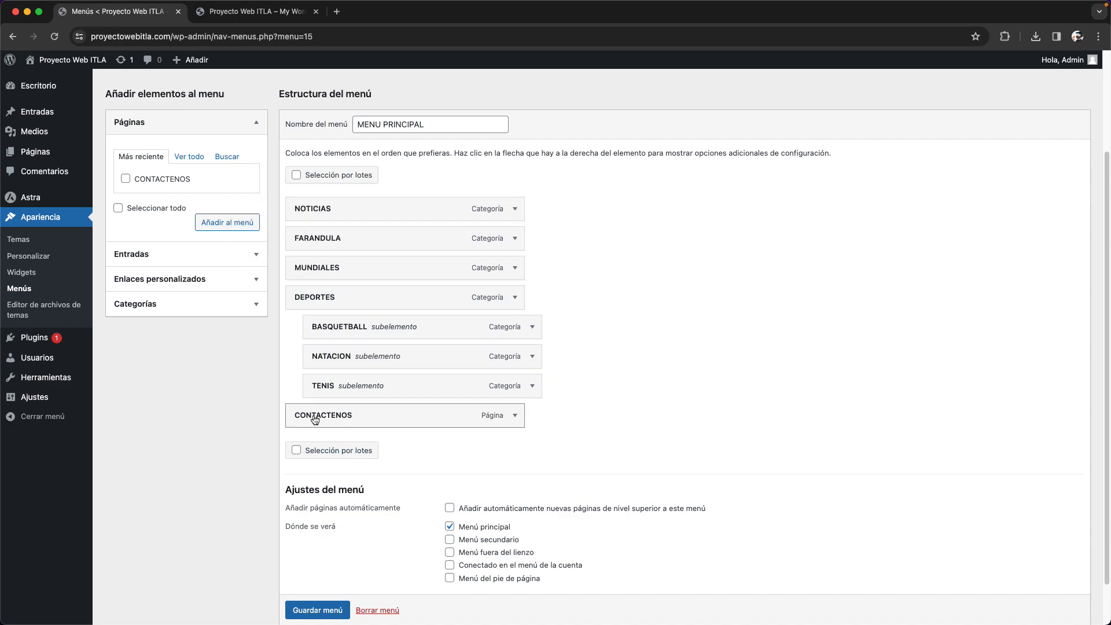
{"action": "left_click", "coordinate": [317, 611]}
{"action": "scroll", "coordinate": [319, 613], "scroll_direction": "down", "scroll_amount": 1}
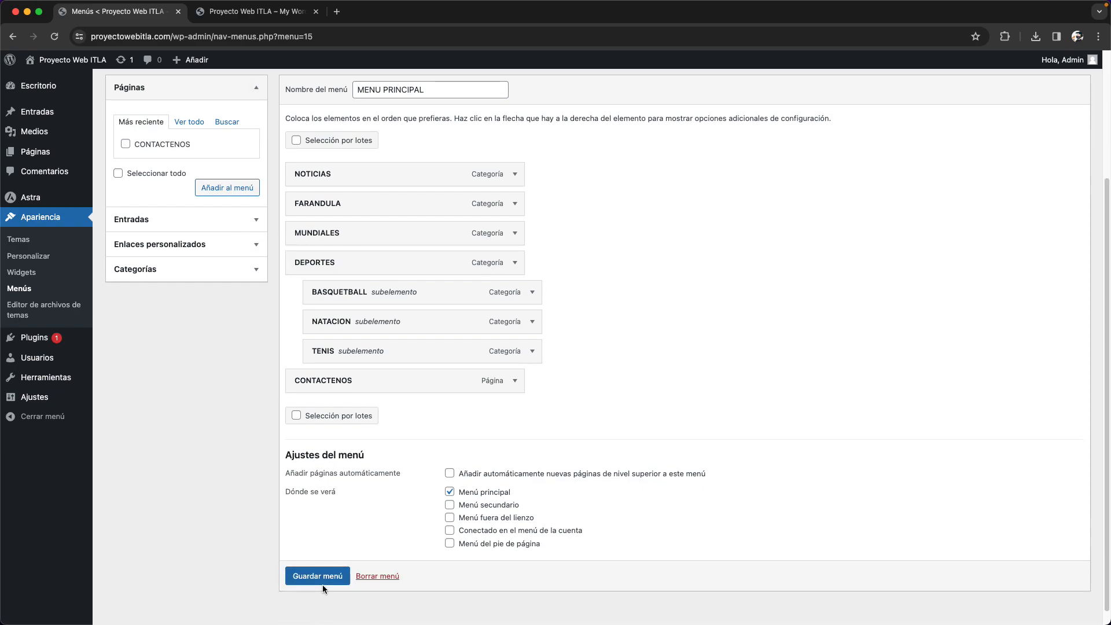
{"action": "left_click", "coordinate": [323, 584]}
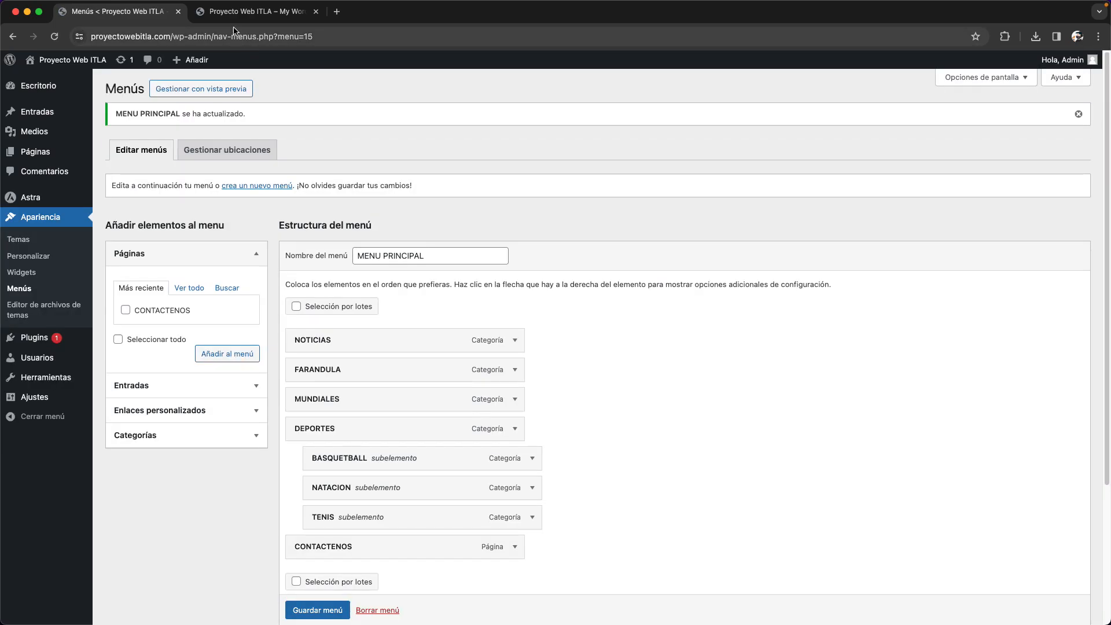
Reload the home page and test the header links to CONTACTENOS, the DEPORTES subcategories, MUNDIALES, FARANDULA and NOTICIAS
{"action": "left_click", "coordinate": [249, 11]}
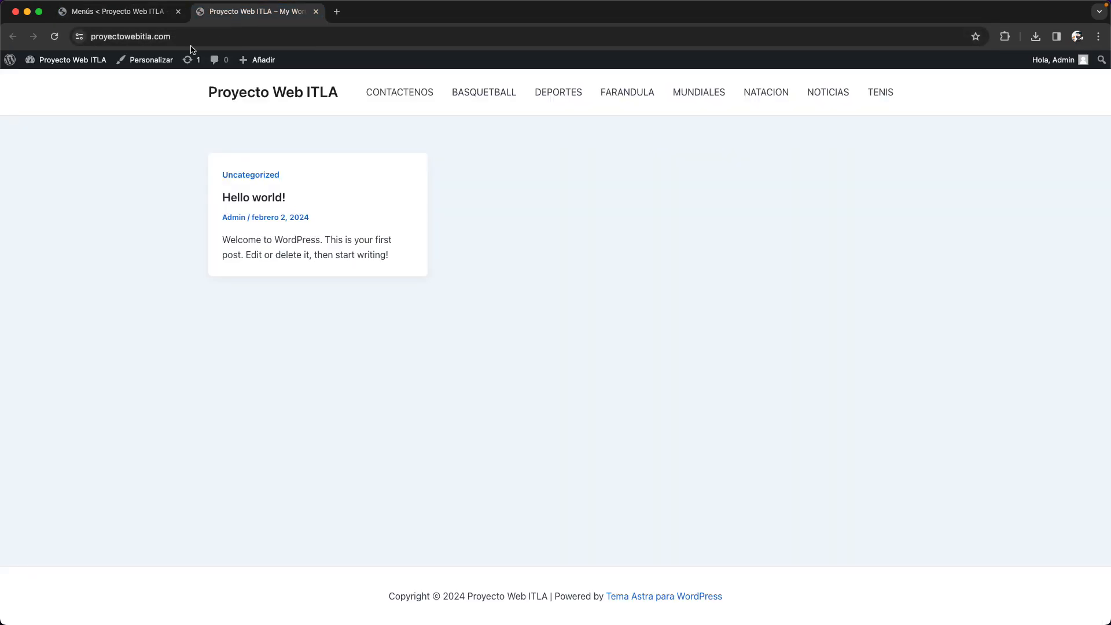
{"action": "left_click", "coordinate": [53, 43]}
{"action": "mouse_move", "coordinate": [779, 101]}
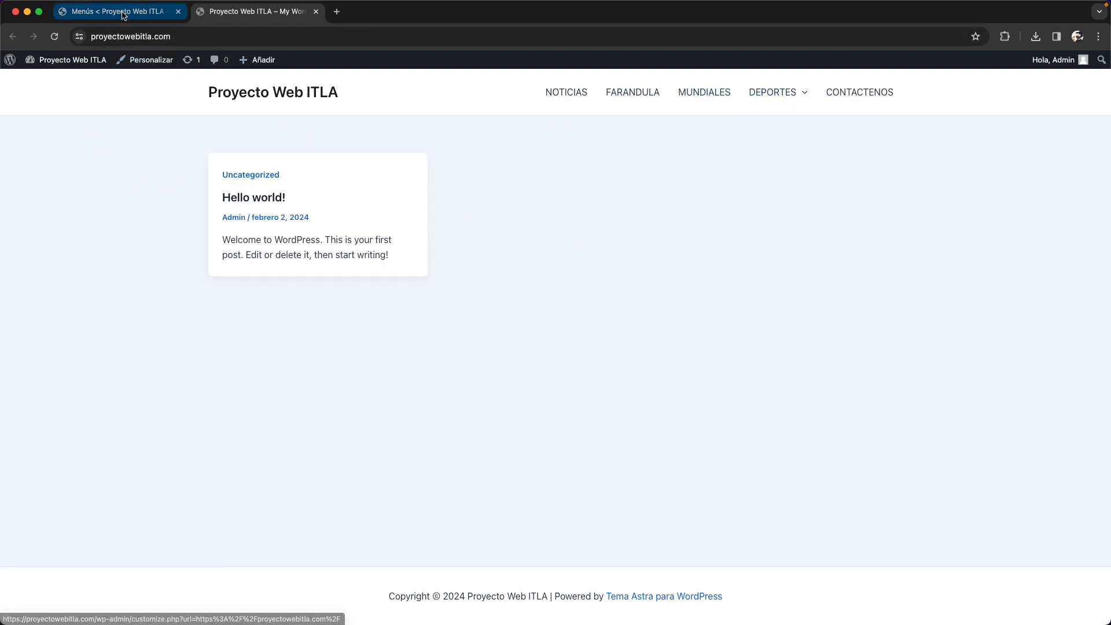
{"action": "left_click", "coordinate": [868, 92]}
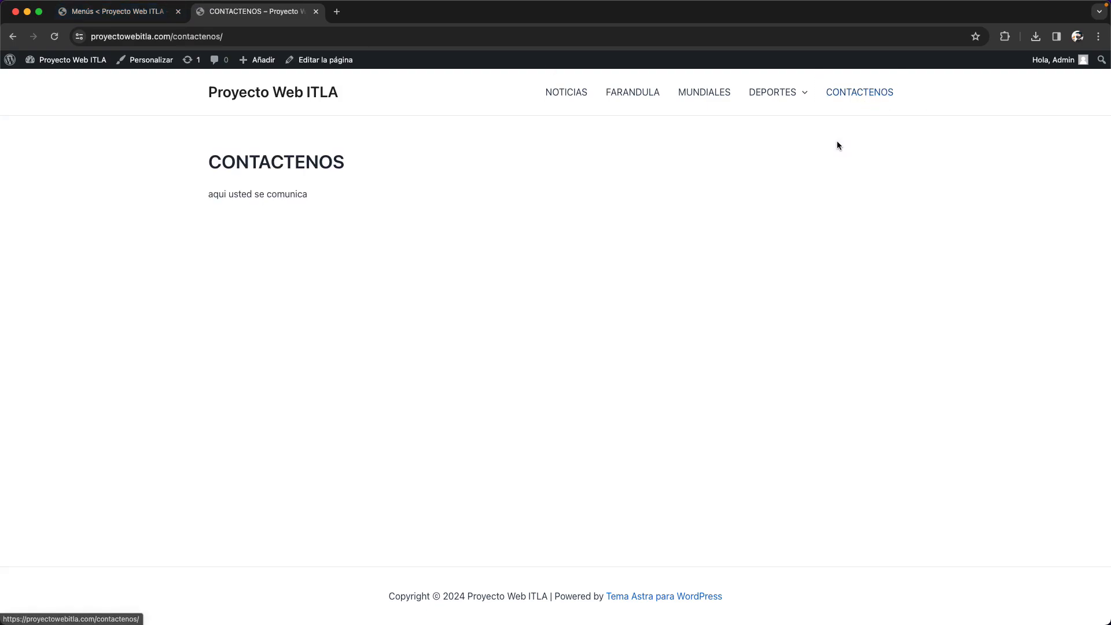
{"action": "mouse_move", "coordinate": [760, 100]}
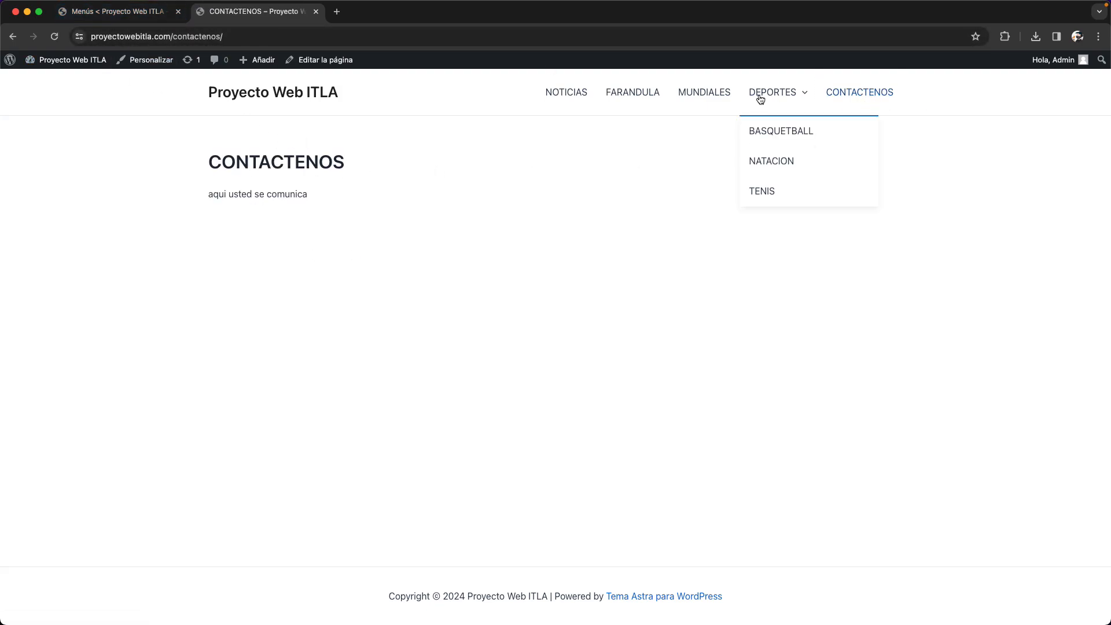
{"action": "left_click", "coordinate": [788, 140]}
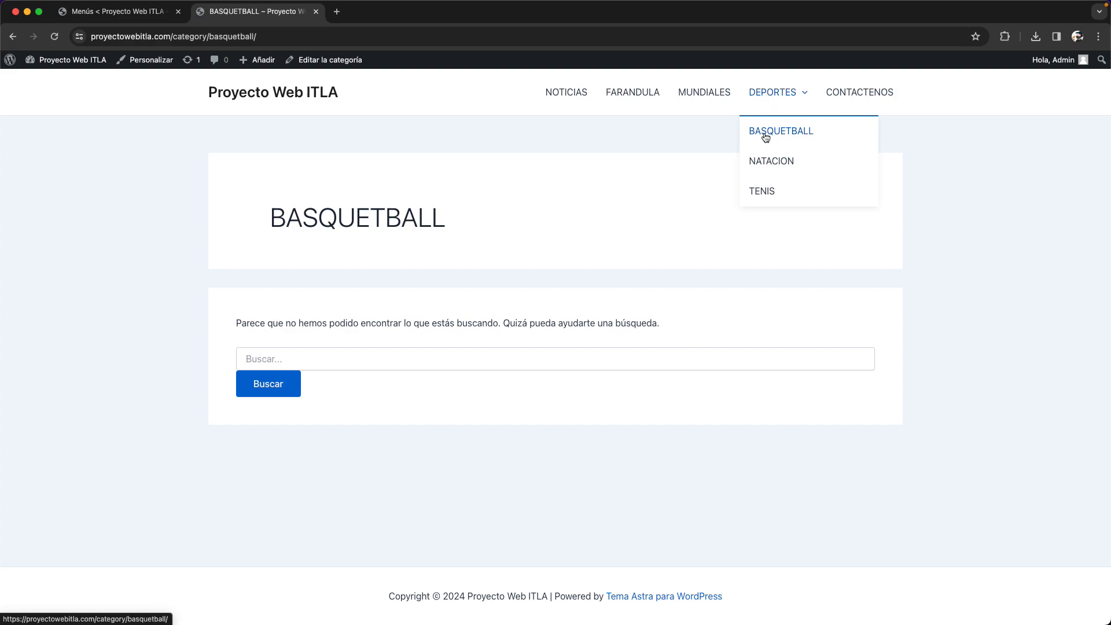
{"action": "left_click", "coordinate": [765, 162]}
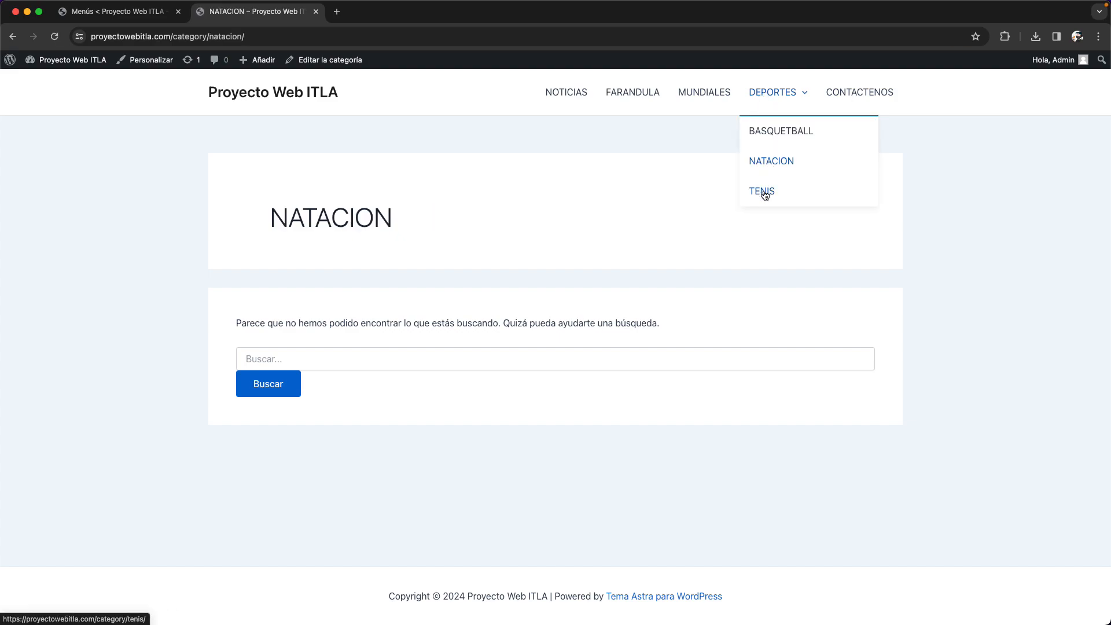
{"action": "left_click", "coordinate": [763, 192]}
{"action": "left_click", "coordinate": [687, 92]}
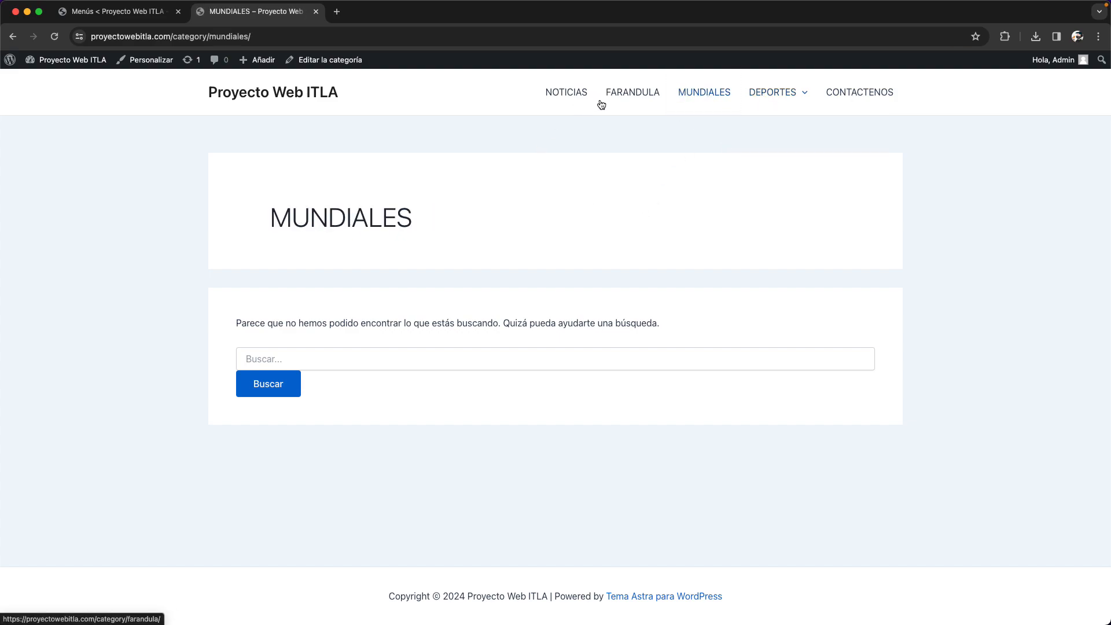
{"action": "left_click", "coordinate": [628, 94]}
{"action": "left_click", "coordinate": [576, 97]}
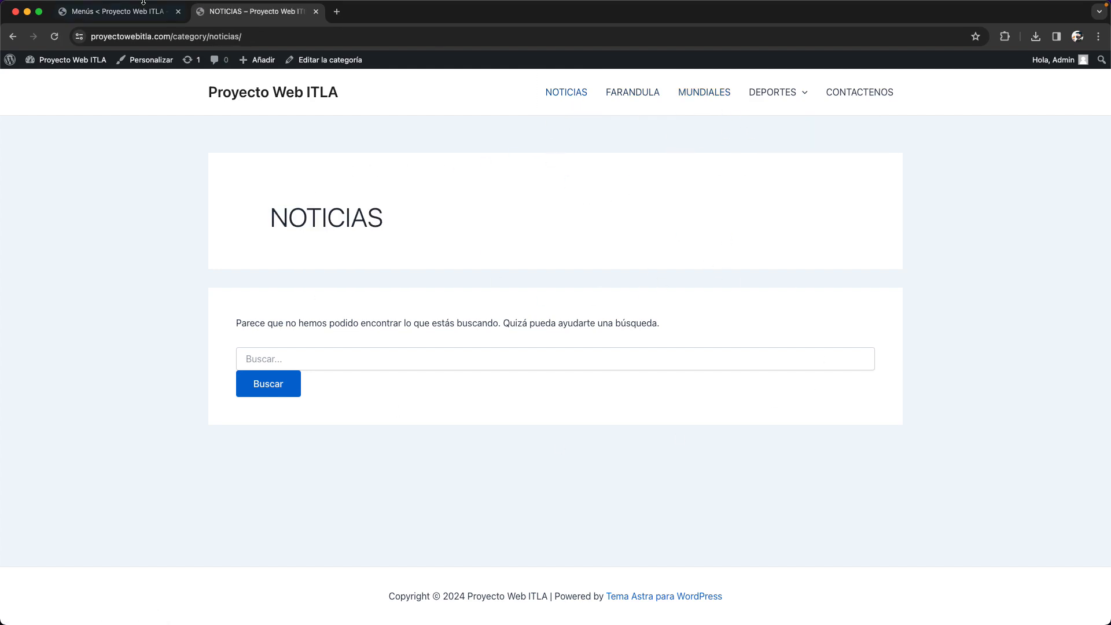
{"action": "left_click", "coordinate": [868, 92]}
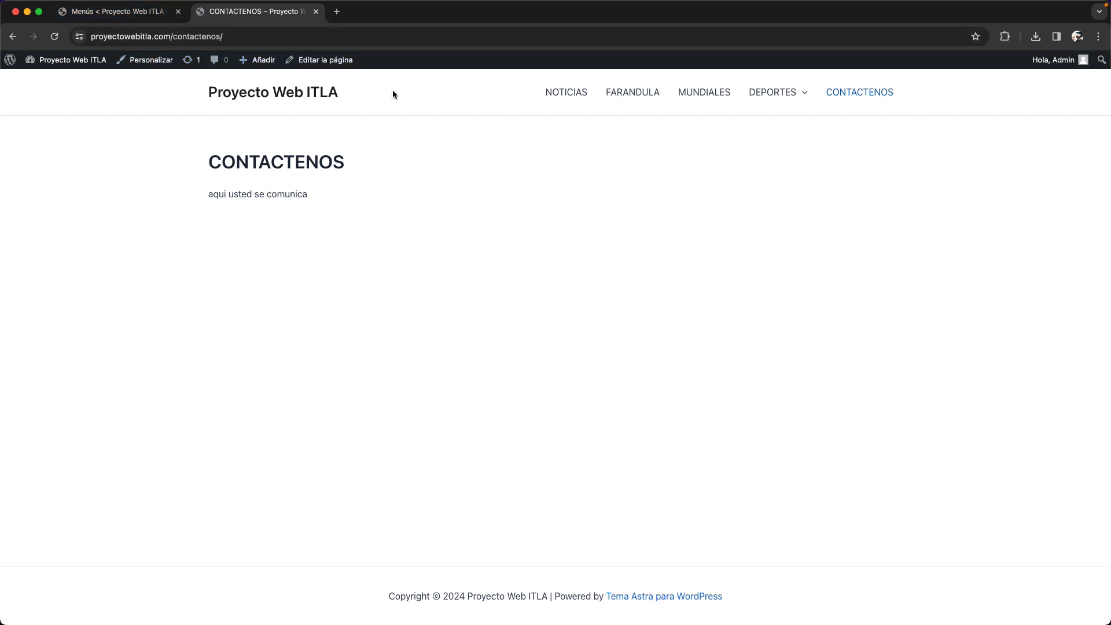
Return to the menu editor and start a custom link with the link text PORTADA
{"action": "left_click", "coordinate": [165, 12]}
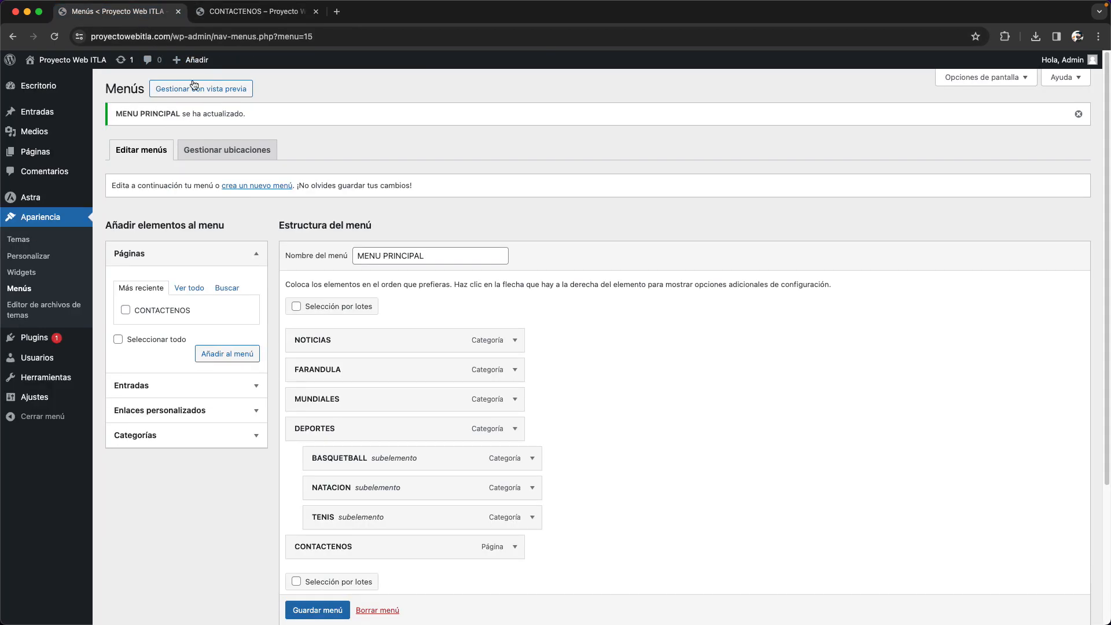
{"action": "scroll", "coordinate": [104, 348], "scroll_direction": "down", "scroll_amount": 3}
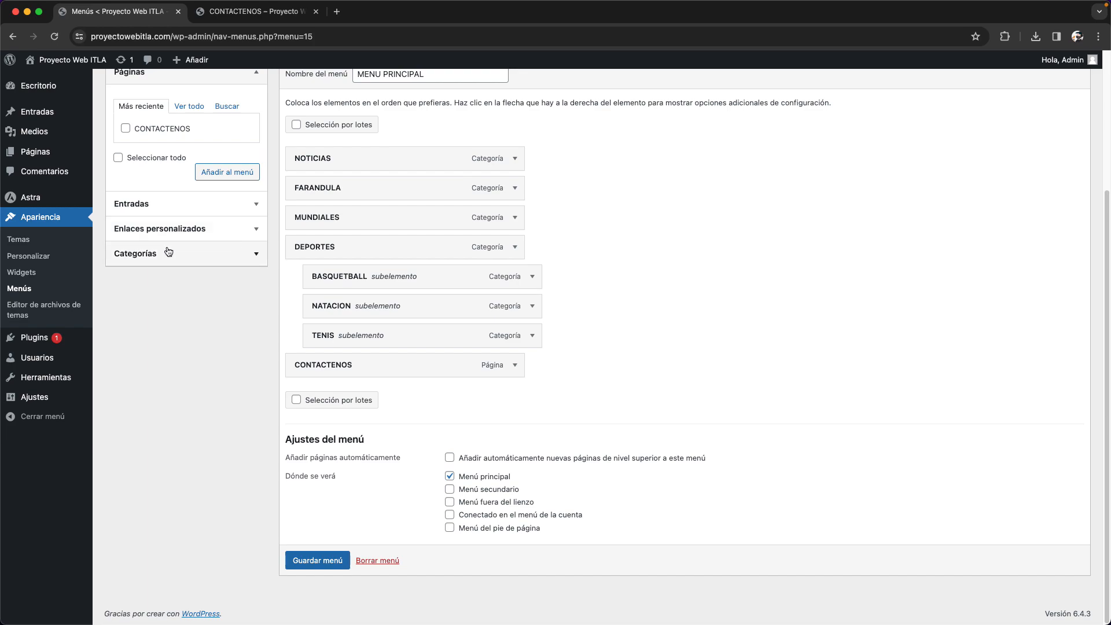
{"action": "left_click", "coordinate": [198, 228]}
{"action": "left_click", "coordinate": [219, 164]}
{"action": "left_click", "coordinate": [200, 200]}
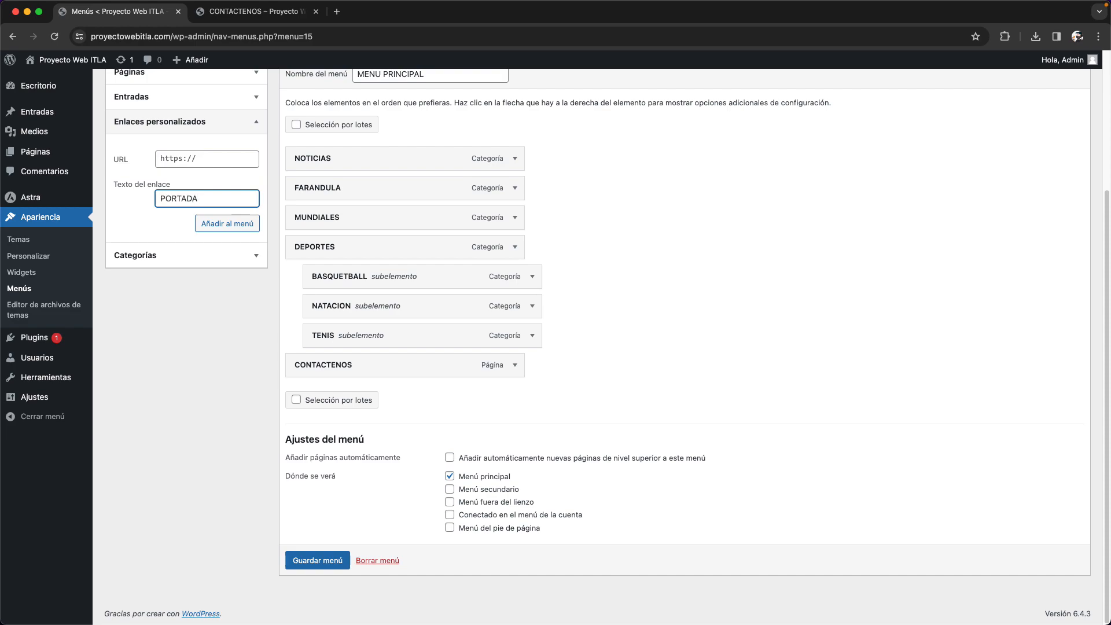
{"action": "scroll", "coordinate": [196, 298], "scroll_direction": "up", "scroll_amount": 2}
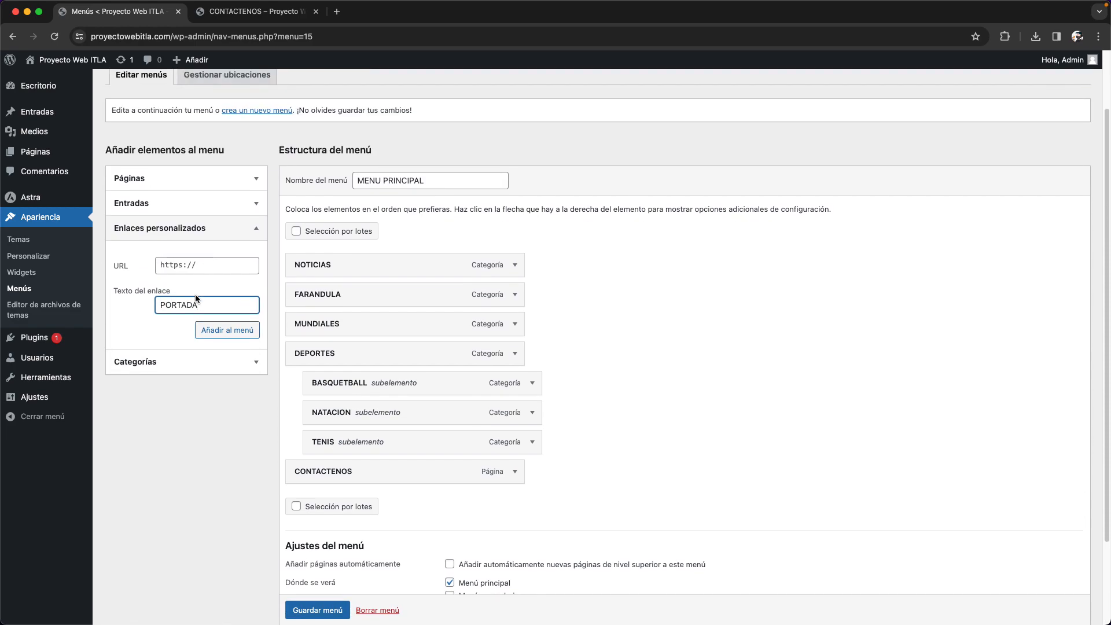
{"action": "left_click_drag", "start_coordinate": [199, 36], "coordinate": [2, 56]}
{"action": "key", "text": "super+c"}
{"action": "left_click", "coordinate": [201, 266]}
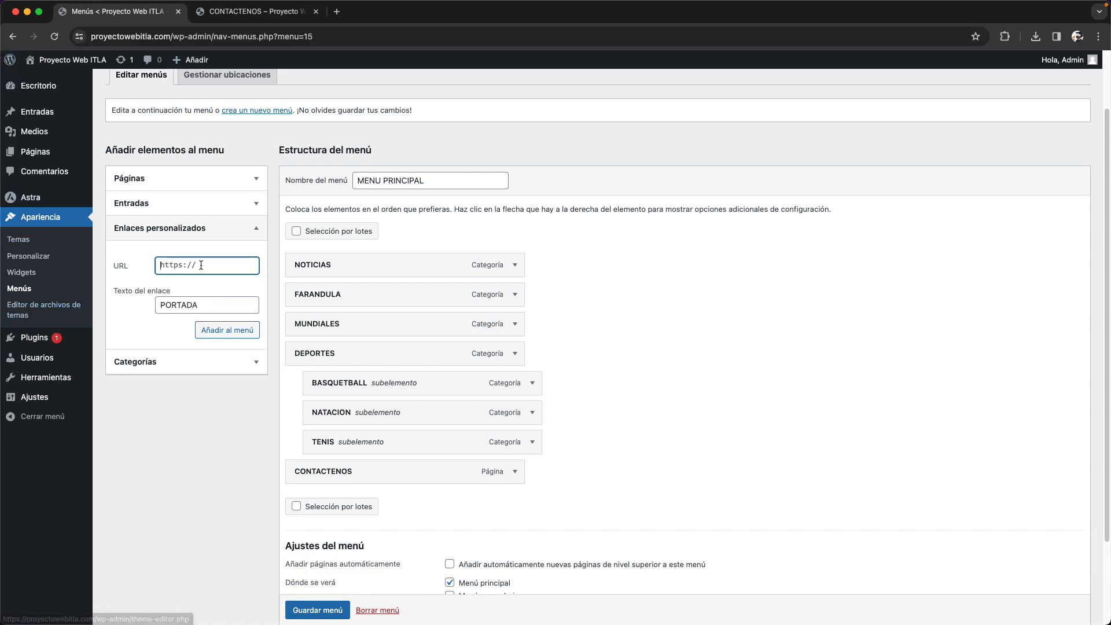
{"action": "key", "text": "super+v"}
{"action": "left_click", "coordinate": [227, 330]}
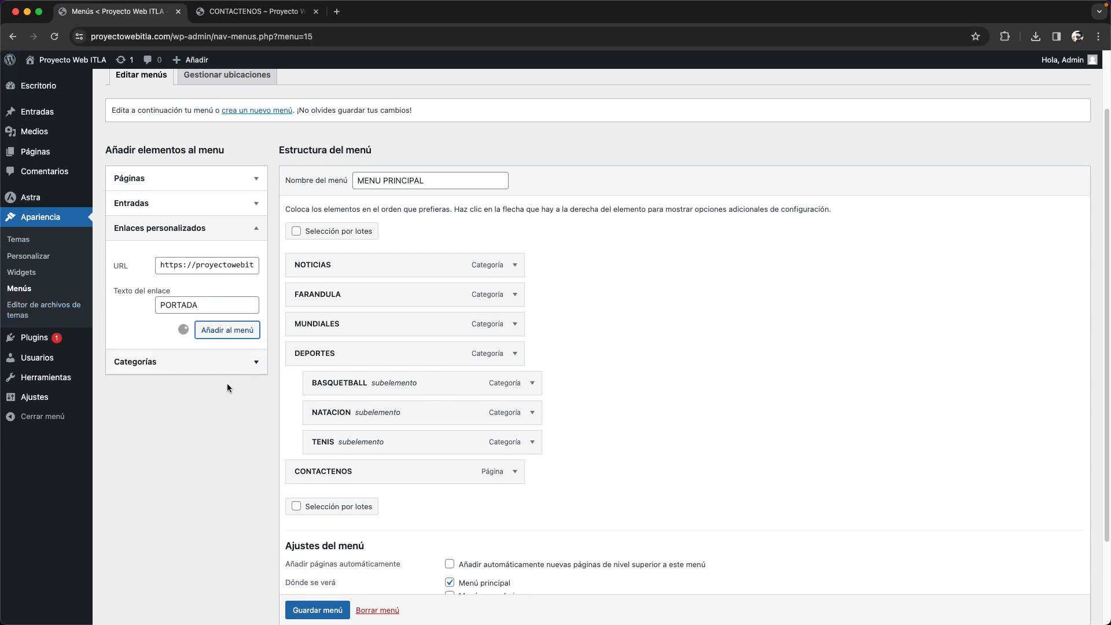
{"action": "left_click_drag", "start_coordinate": [347, 500], "coordinate": [347, 261]}
{"action": "left_click", "coordinate": [310, 612]}
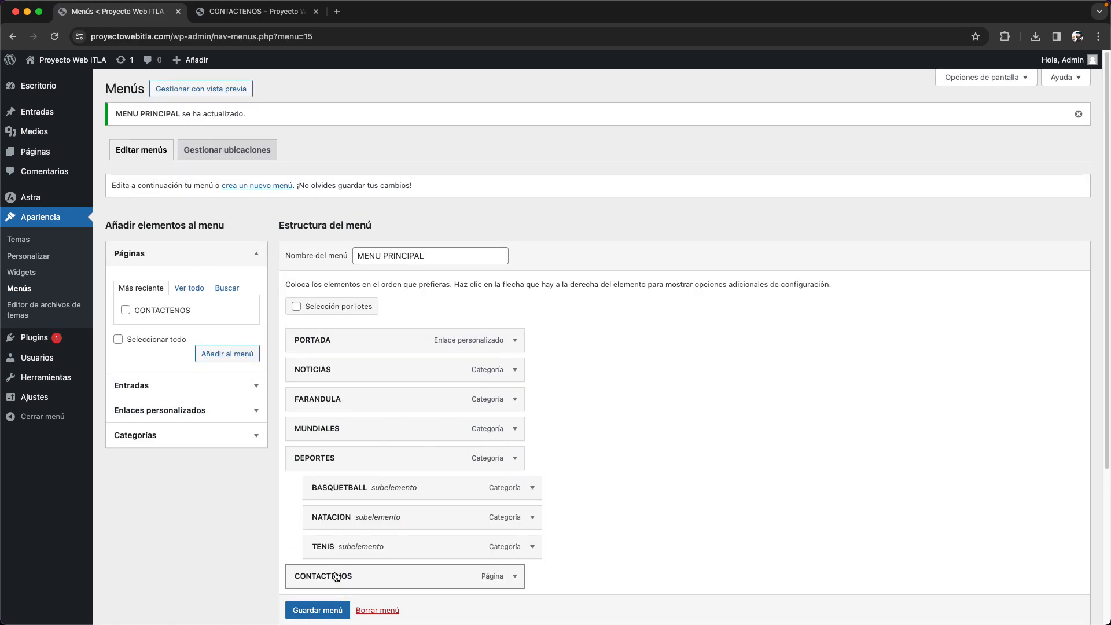
Reload the live site and test the PORTADA link in the header
{"action": "left_click", "coordinate": [254, 11]}
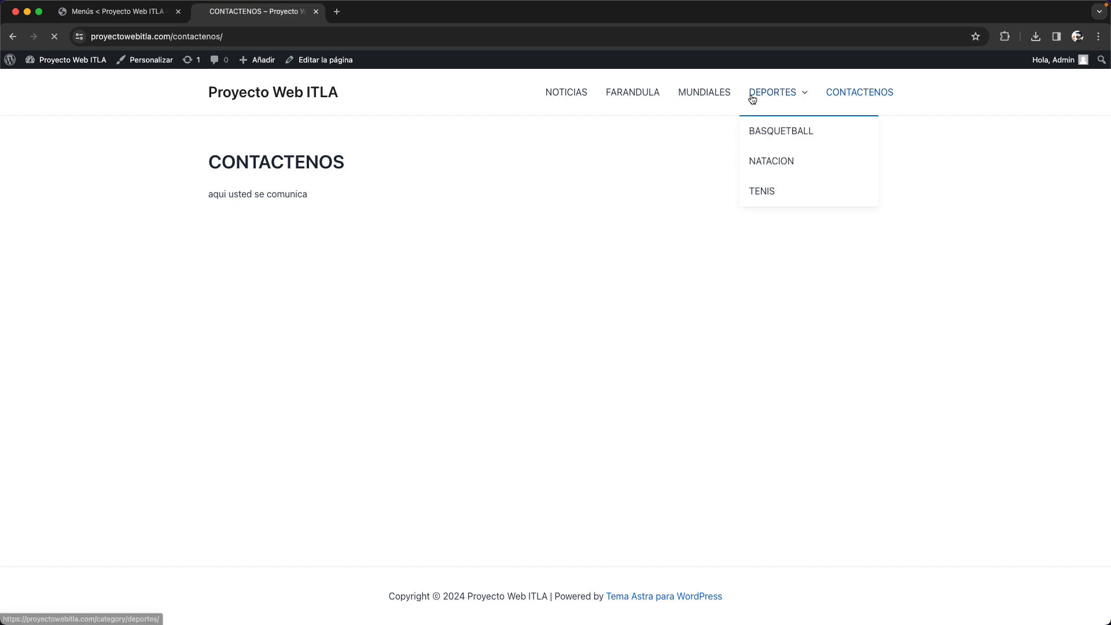
{"action": "left_click", "coordinate": [752, 95]}
{"action": "left_click", "coordinate": [512, 95]}
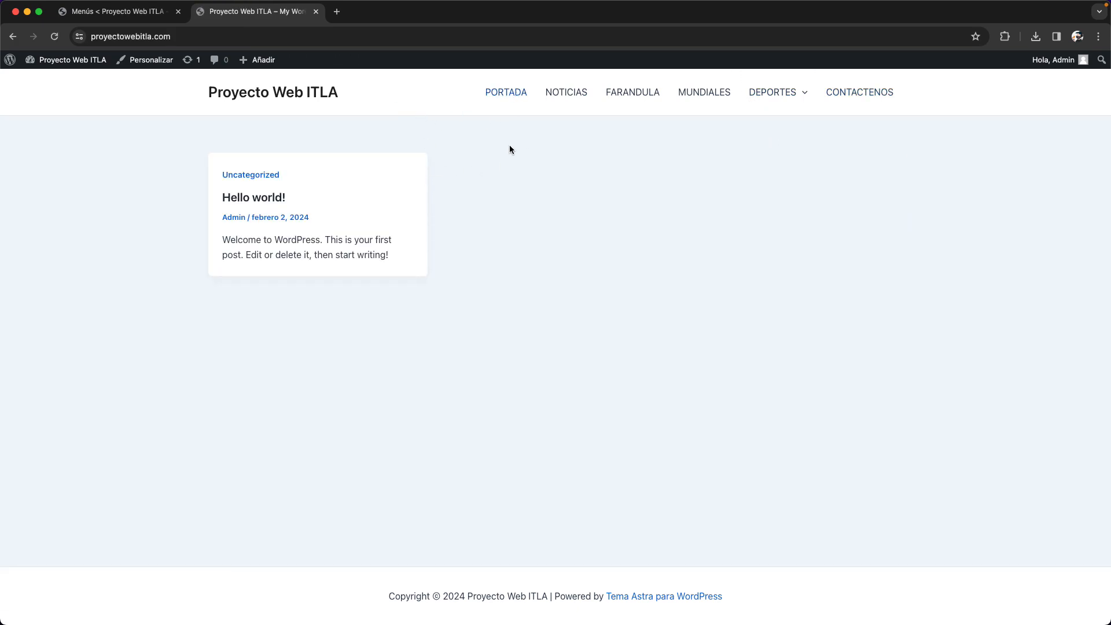
Return to the menu editor and review the order and nesting of the MENU PRINCIPAL items
{"action": "left_click", "coordinate": [142, 15]}
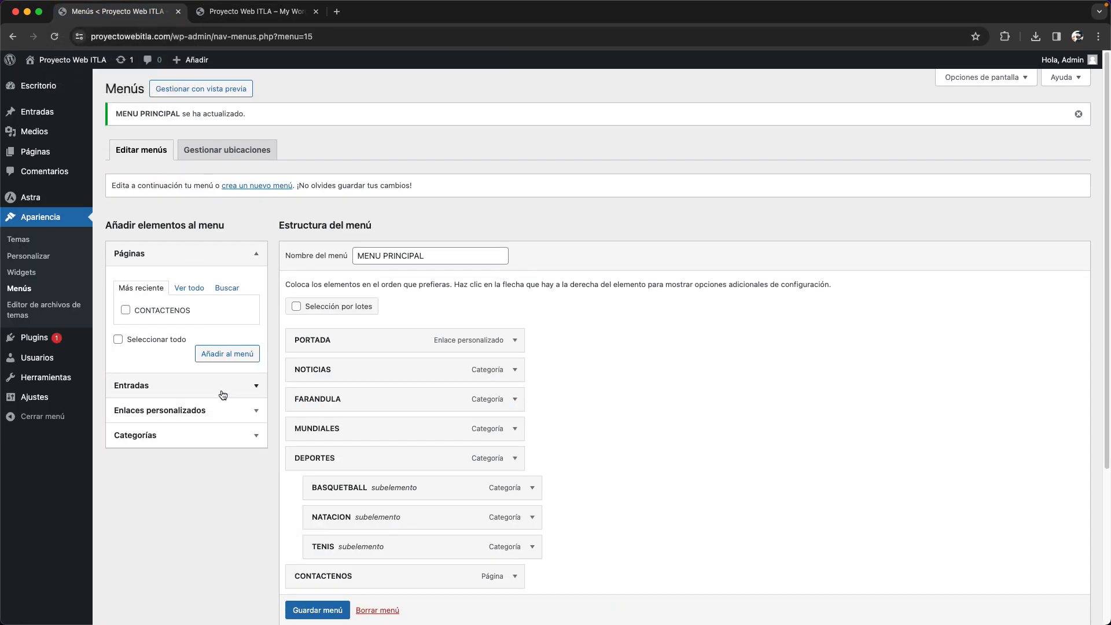
{"action": "scroll", "coordinate": [214, 347], "scroll_direction": "down", "scroll_amount": 4}
{"action": "scroll", "coordinate": [205, 365], "scroll_direction": "up", "scroll_amount": 2}
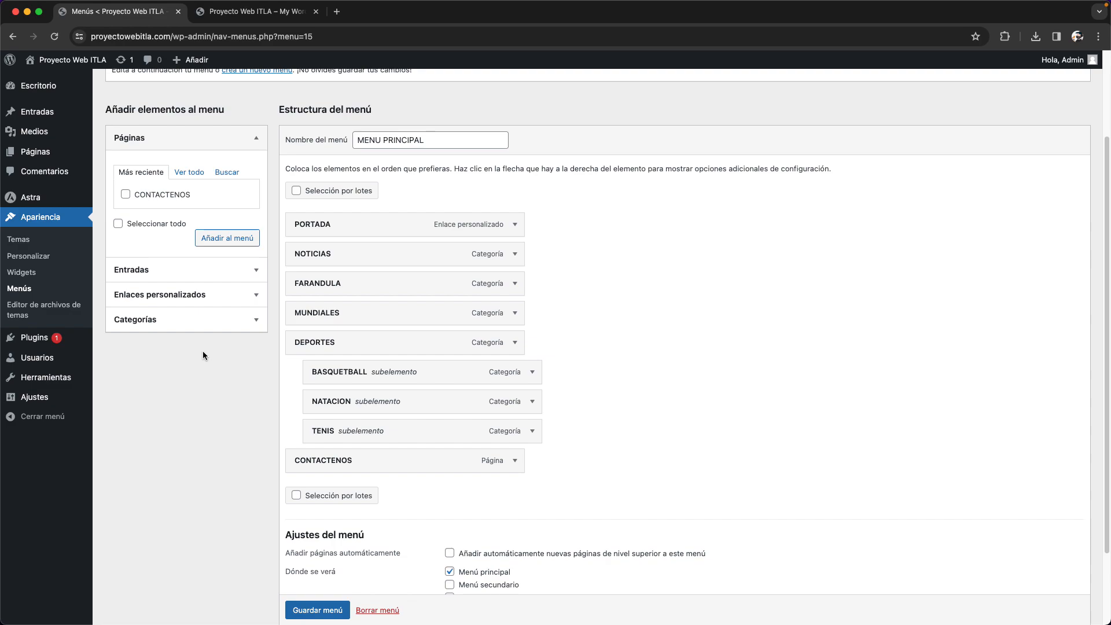
{"action": "scroll", "coordinate": [210, 380], "scroll_direction": "up", "scroll_amount": 3}
{"action": "scroll", "coordinate": [238, 314], "scroll_direction": "down", "scroll_amount": 2}
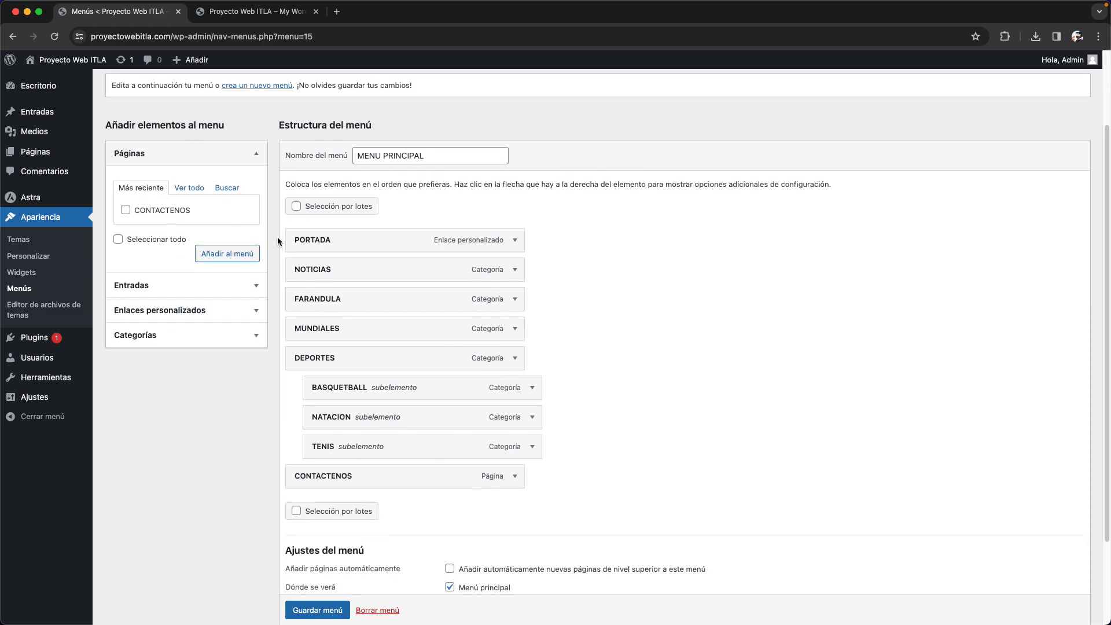
{"action": "left_click_drag", "start_coordinate": [321, 242], "coordinate": [345, 241]}
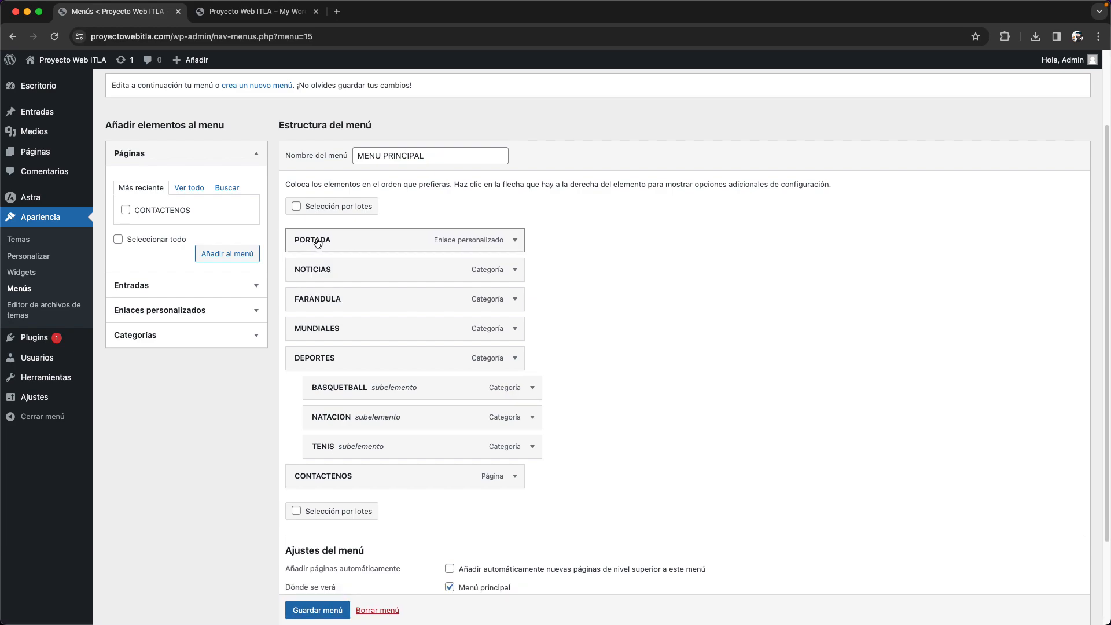
{"action": "mouse_move", "coordinate": [385, 471]}
{"action": "left_mouse_down"}
{"action": "mouse_move", "coordinate": [380, 459]}
{"action": "mouse_move", "coordinate": [422, 488]}
{"action": "mouse_move", "coordinate": [394, 481]}
{"action": "left_mouse_up"}
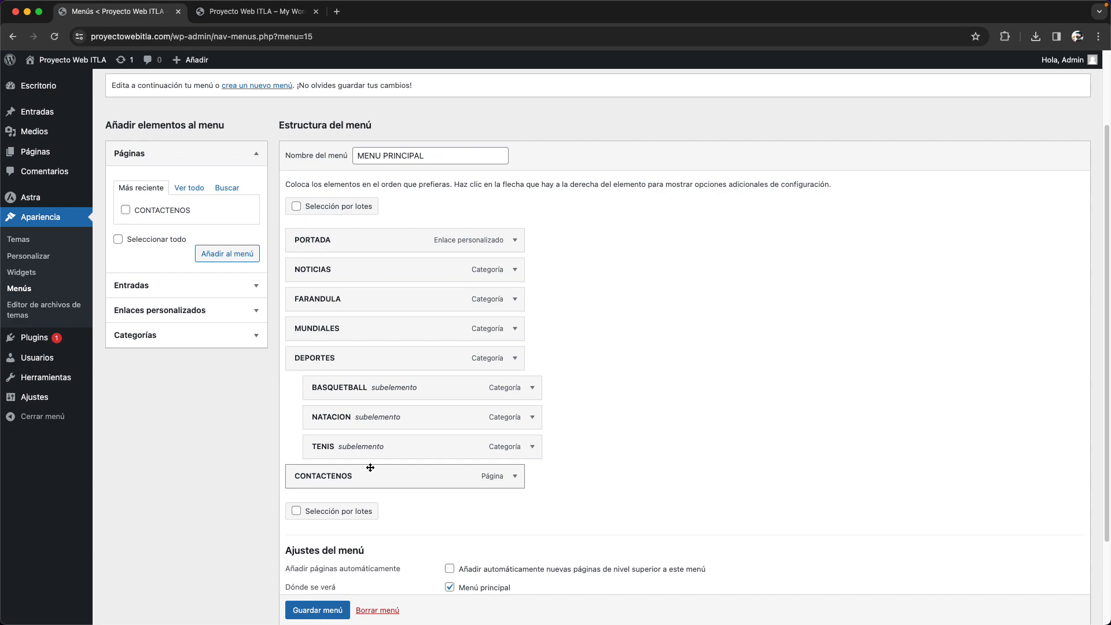
{"action": "mouse_move", "coordinate": [389, 392]}
{"action": "left_mouse_down"}
{"action": "mouse_move", "coordinate": [360, 391]}
{"action": "mouse_move", "coordinate": [400, 390]}
{"action": "mouse_move", "coordinate": [389, 395]}
{"action": "left_mouse_up"}
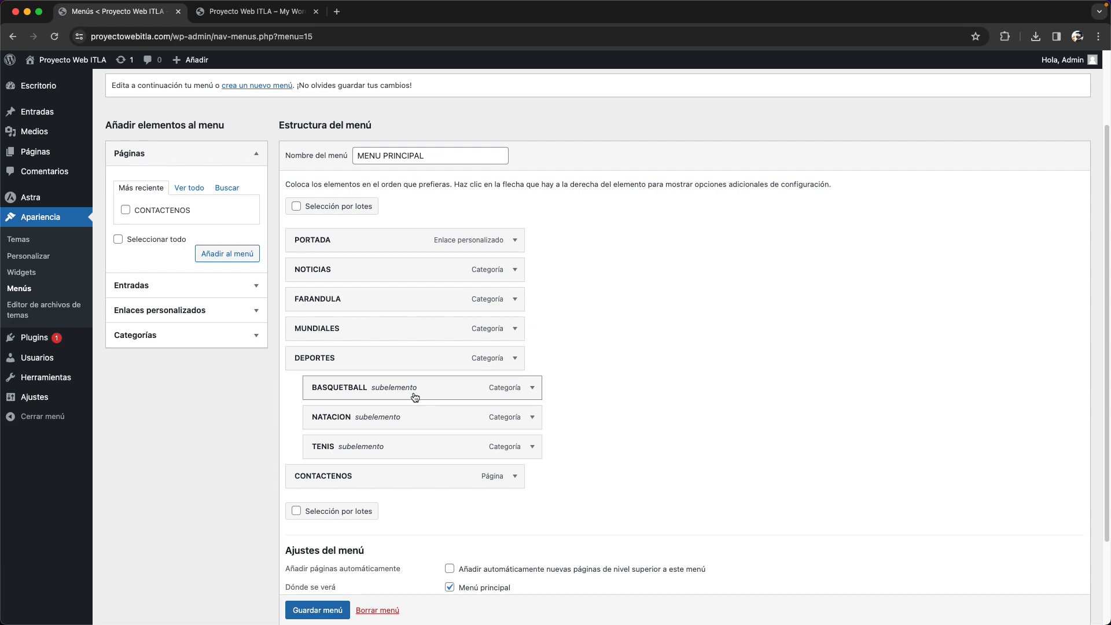
Change the navigation label of the FARANDULA menu item to FARANDULEO and save the menu
{"action": "left_click", "coordinate": [533, 387]}
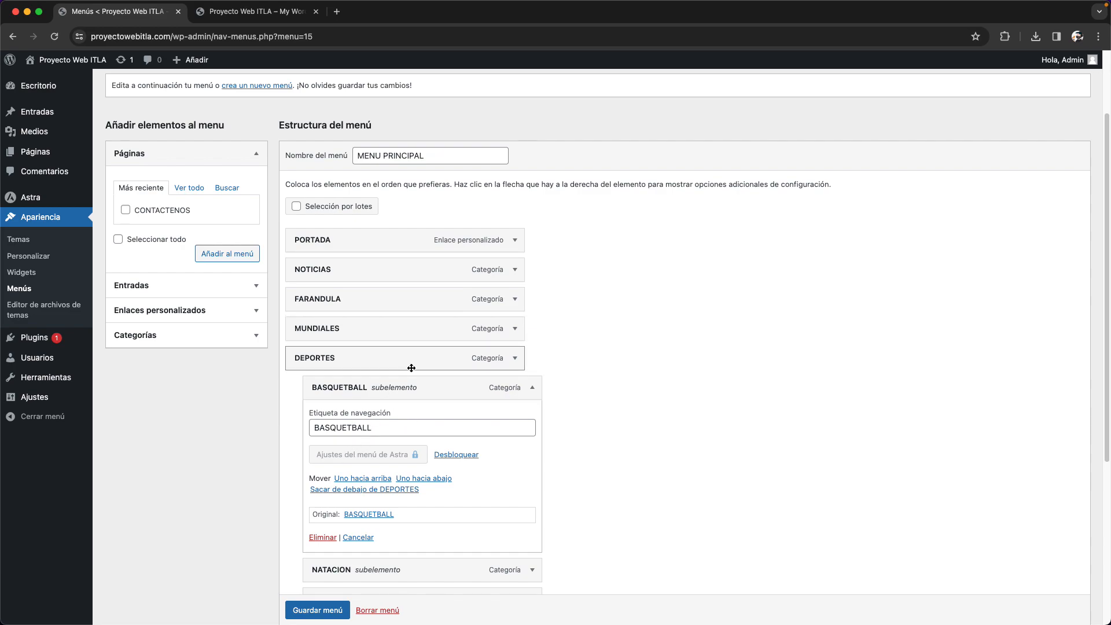
{"action": "left_click", "coordinate": [514, 299]}
{"action": "left_click", "coordinate": [361, 341]}
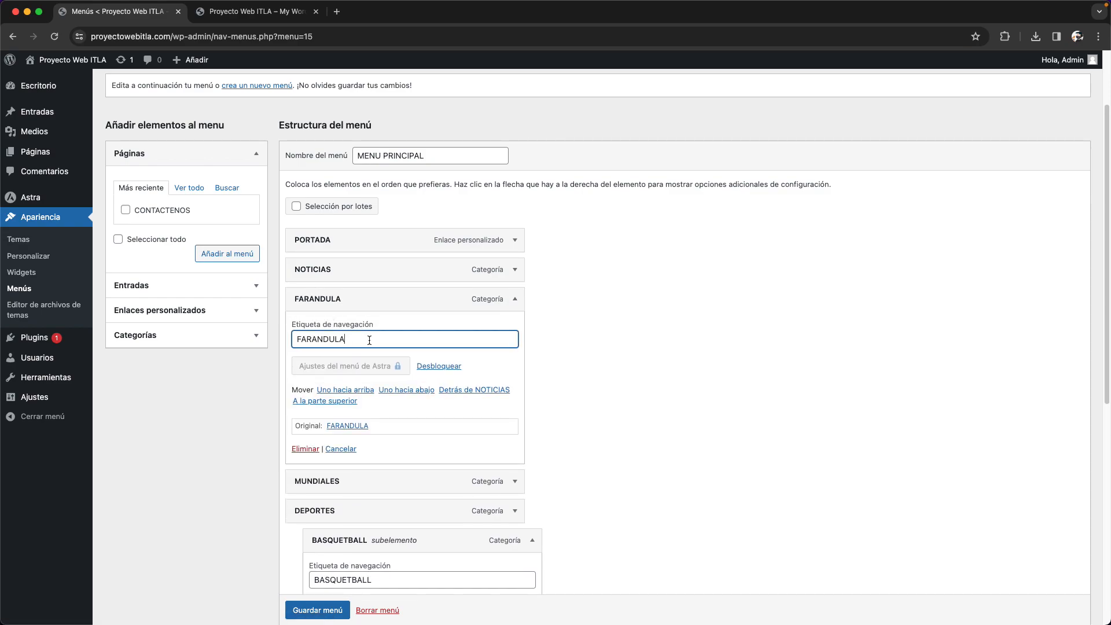
{"action": "key", "text": "BackSpace"}
{"action": "type", "text": "LEO"}
{"action": "scroll", "coordinate": [665, 440], "scroll_direction": "down", "scroll_amount": 7}
{"action": "left_click", "coordinate": [327, 577]}
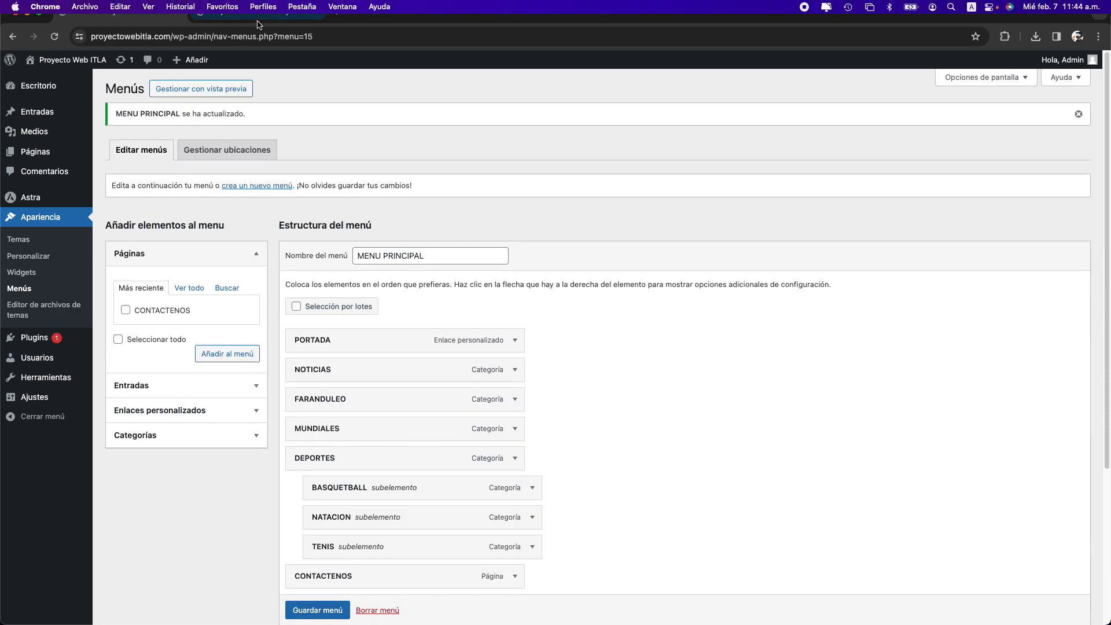
Open the FARANDULEO link on the live site, inspect its URL and go back to the home page
{"action": "left_click", "coordinate": [257, 24]}
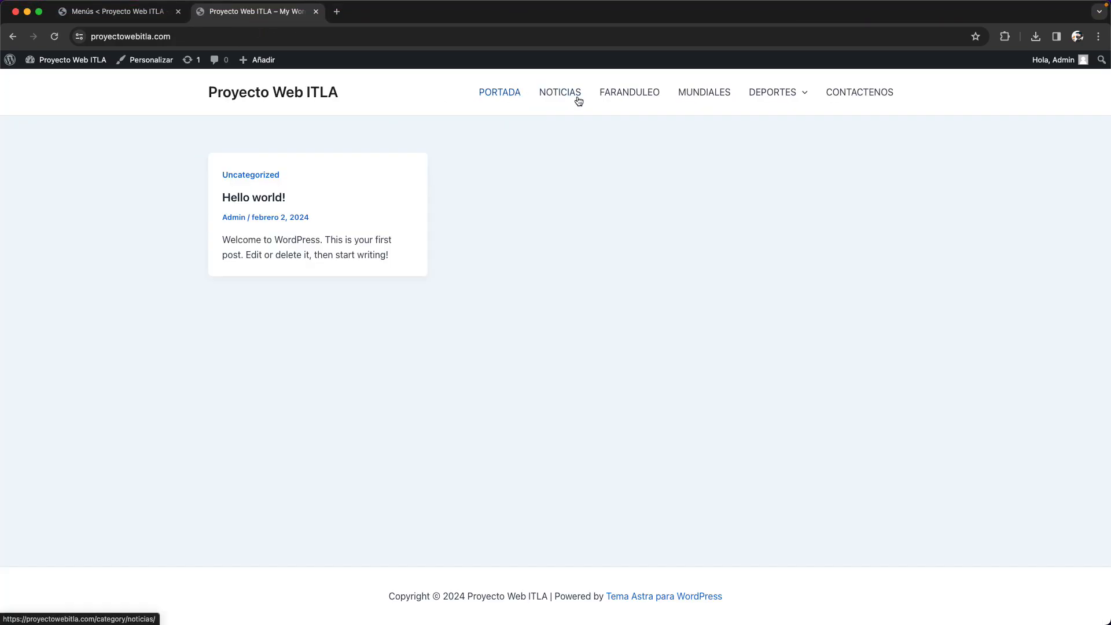
{"action": "left_click", "coordinate": [643, 100]}
{"action": "left_click_drag", "start_coordinate": [247, 37], "coordinate": [208, 36]}
{"action": "left_click", "coordinate": [275, 37]}
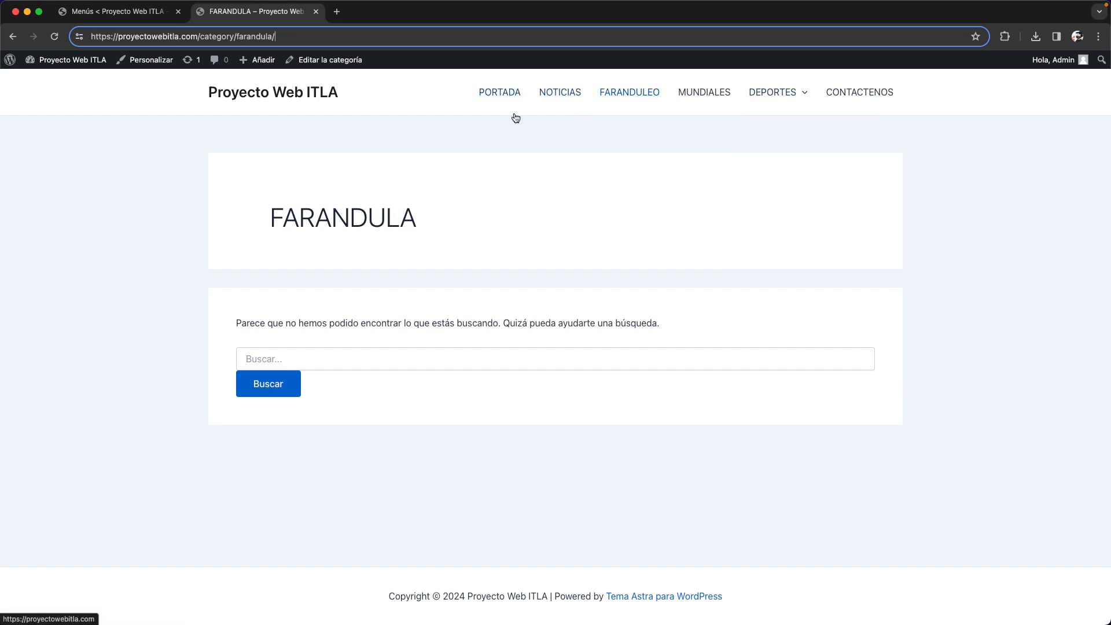
{"action": "left_click", "coordinate": [282, 99]}
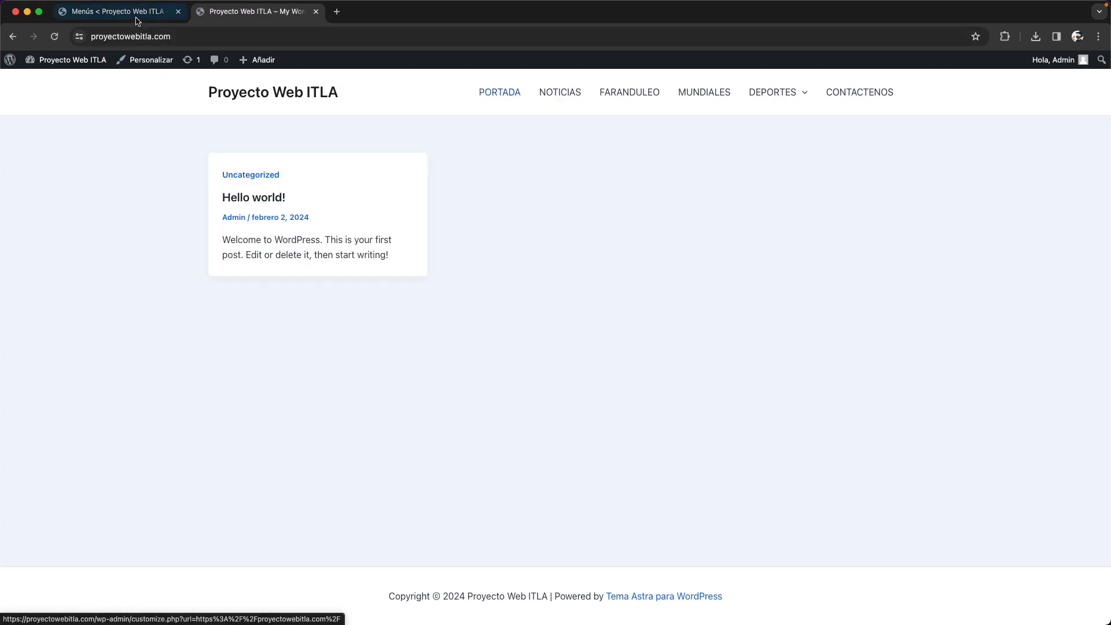
Return to the menu editor and examine the batch selection option and the display location settings of MENU PRINCIPAL
{"action": "left_click", "coordinate": [136, 14]}
{"action": "scroll", "coordinate": [538, 377], "scroll_direction": "down", "scroll_amount": 3}
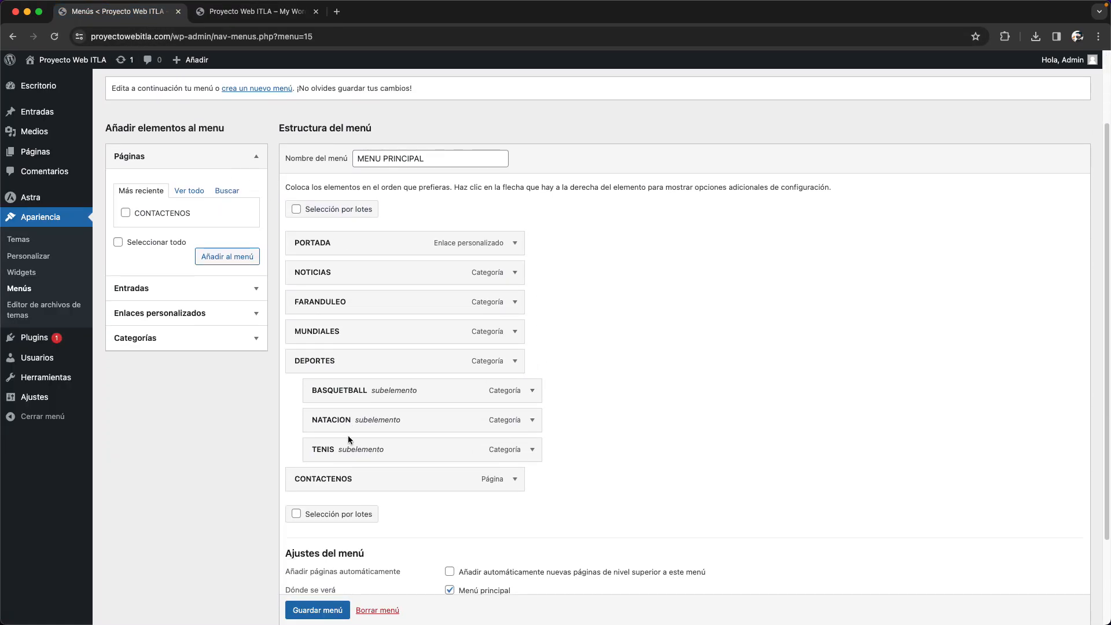
{"action": "left_click", "coordinate": [324, 209]}
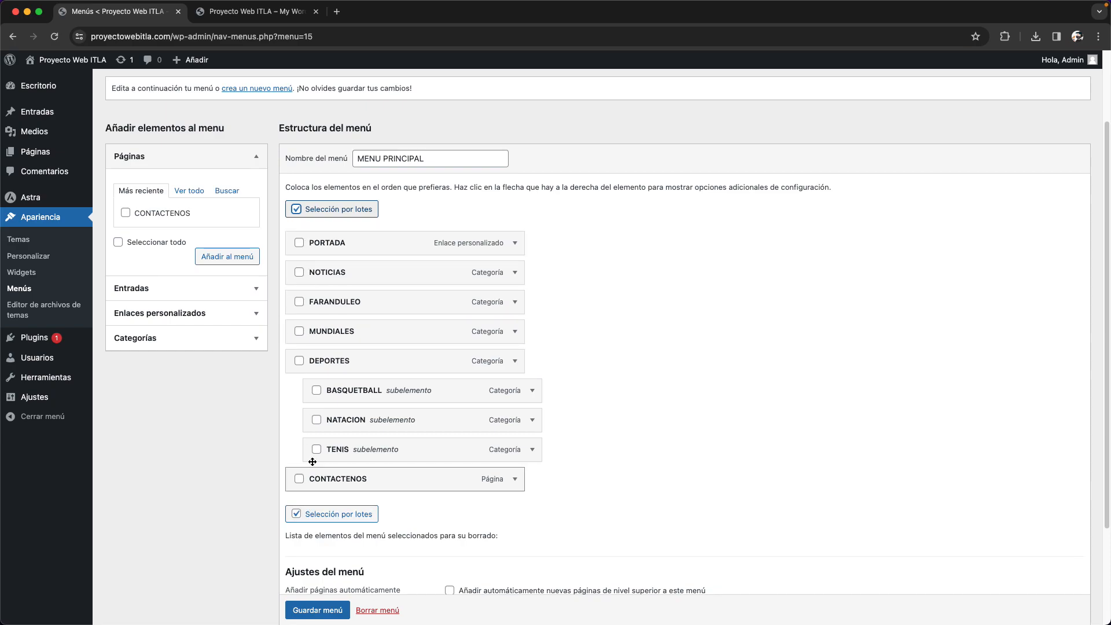
{"action": "left_click", "coordinate": [344, 514]}
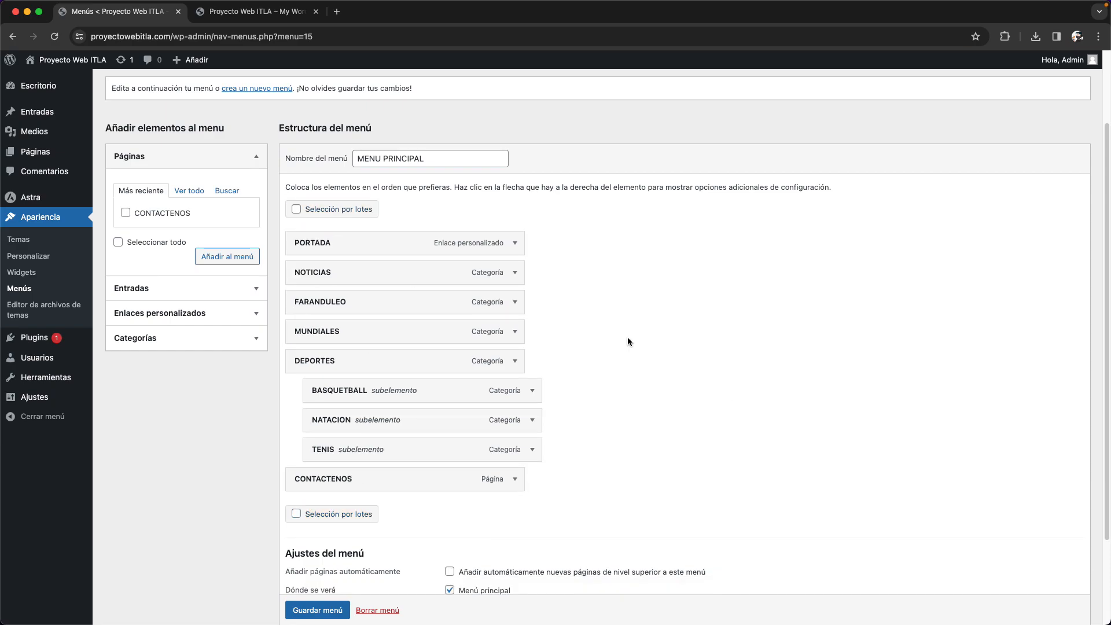
{"action": "scroll", "coordinate": [453, 369], "scroll_direction": "down", "scroll_amount": 3}
{"action": "scroll", "coordinate": [428, 251], "scroll_direction": "up", "scroll_amount": 4}
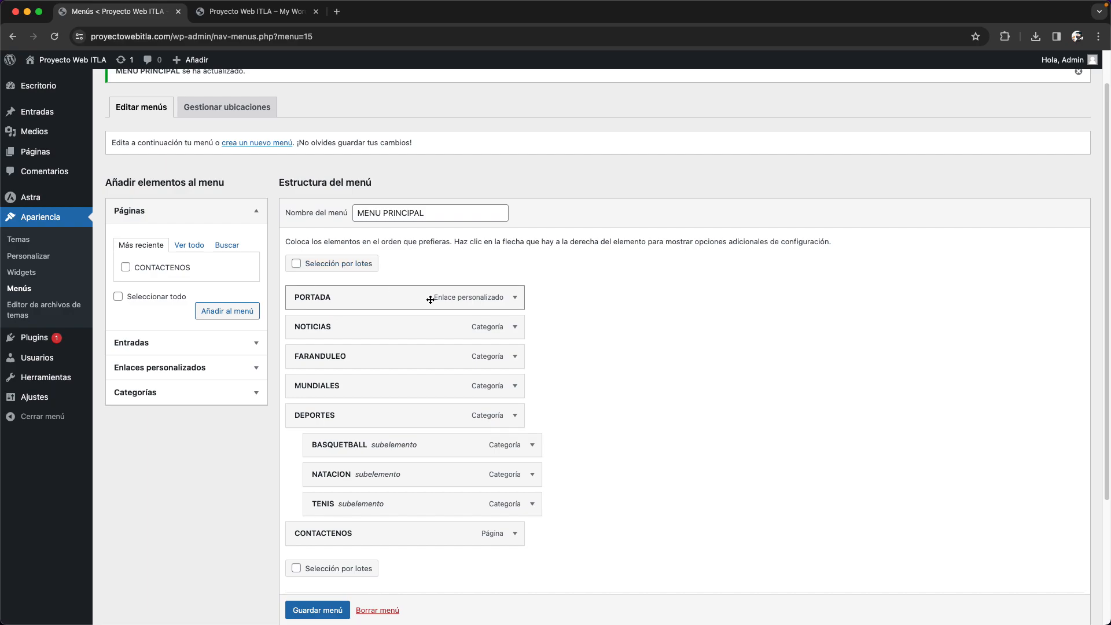
{"action": "scroll", "coordinate": [478, 344], "scroll_direction": "down", "scroll_amount": 3}
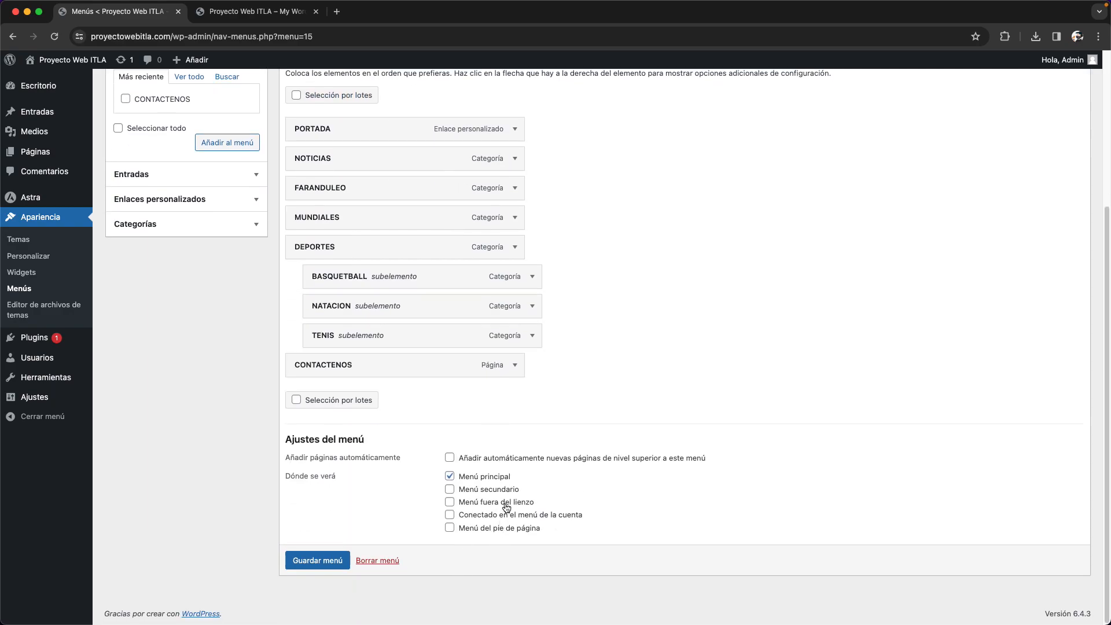
{"action": "scroll", "coordinate": [497, 359], "scroll_direction": "up", "scroll_amount": 1}
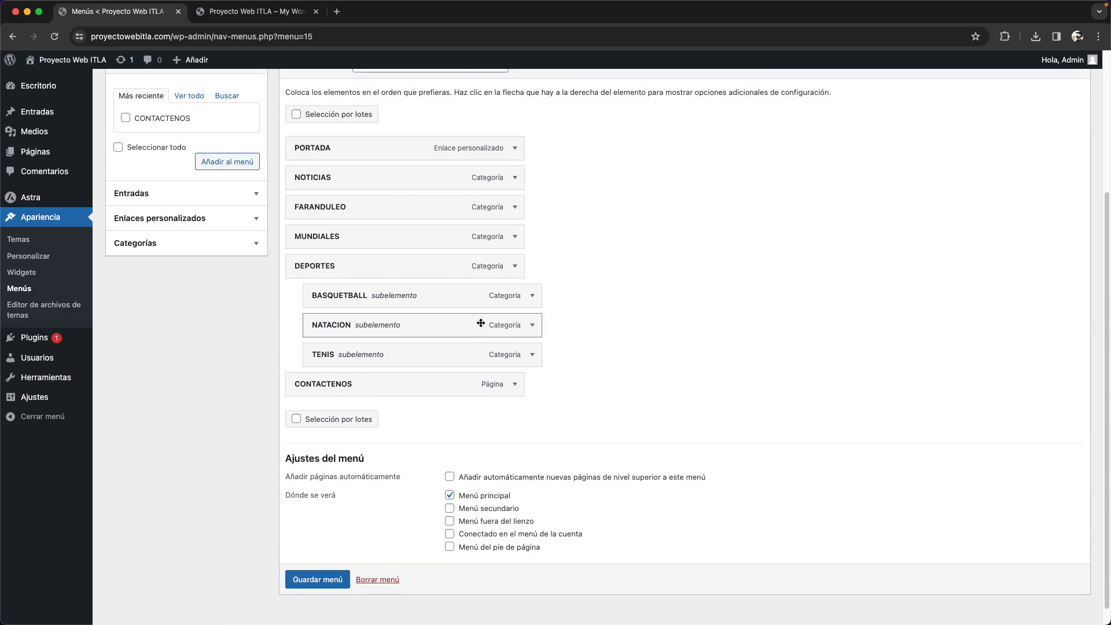
{"action": "scroll", "coordinate": [477, 330], "scroll_direction": "up", "scroll_amount": 4}
{"action": "scroll", "coordinate": [471, 347], "scroll_direction": "down", "scroll_amount": 4}
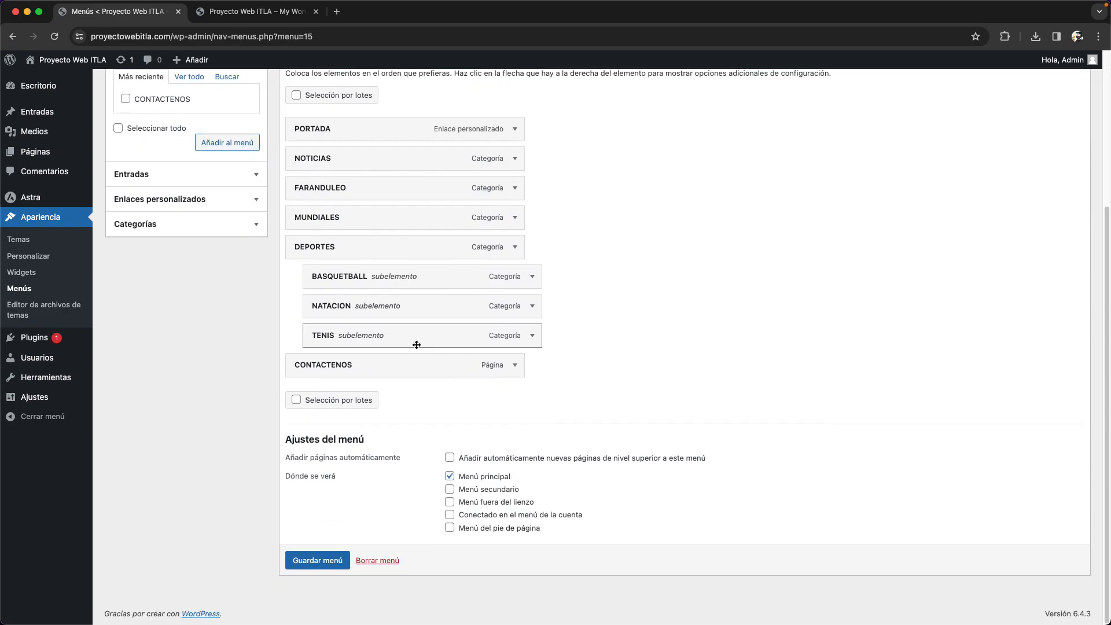
{"action": "scroll", "coordinate": [415, 347], "scroll_direction": "up", "scroll_amount": 5}
{"action": "scroll", "coordinate": [353, 293], "scroll_direction": "up", "scroll_amount": 2}
Create a new menu named MENU DEL FOOTER with automatic page adding disabled and the location Menú del pie de página
{"action": "left_click", "coordinate": [266, 182]}
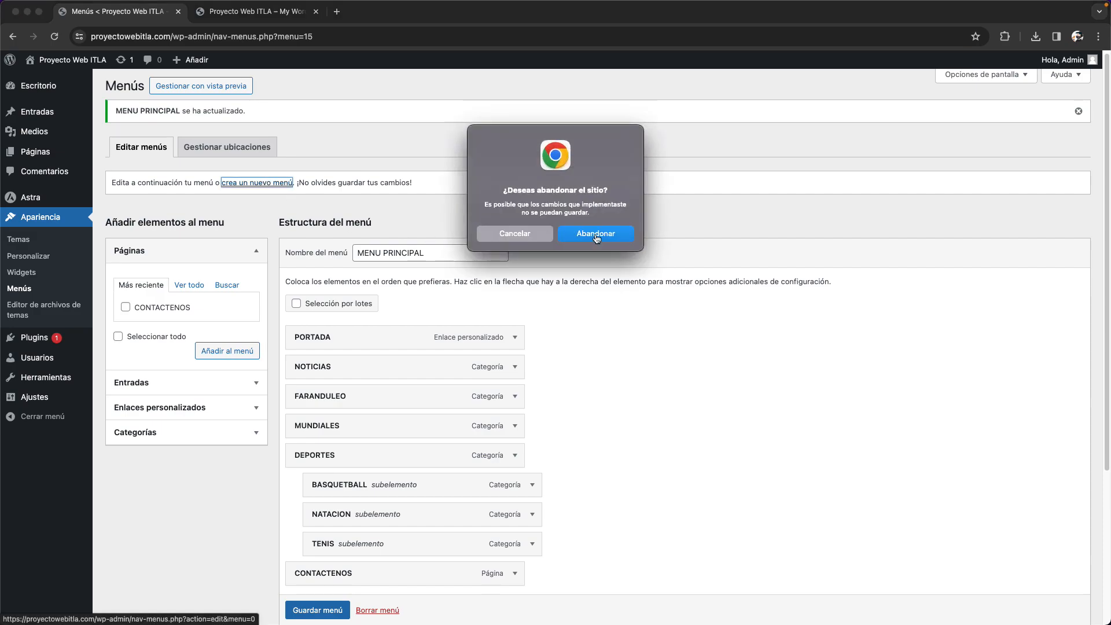
{"action": "left_click", "coordinate": [596, 234]}
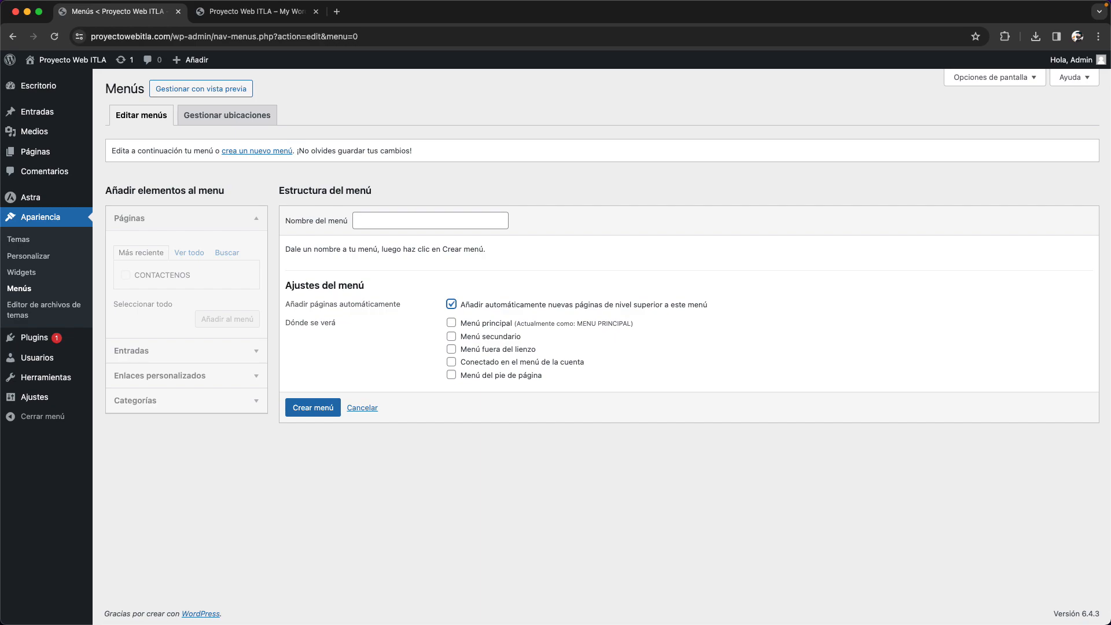
{"action": "left_click", "coordinate": [407, 217]}
{"action": "type", "text": "MENU DEL"}
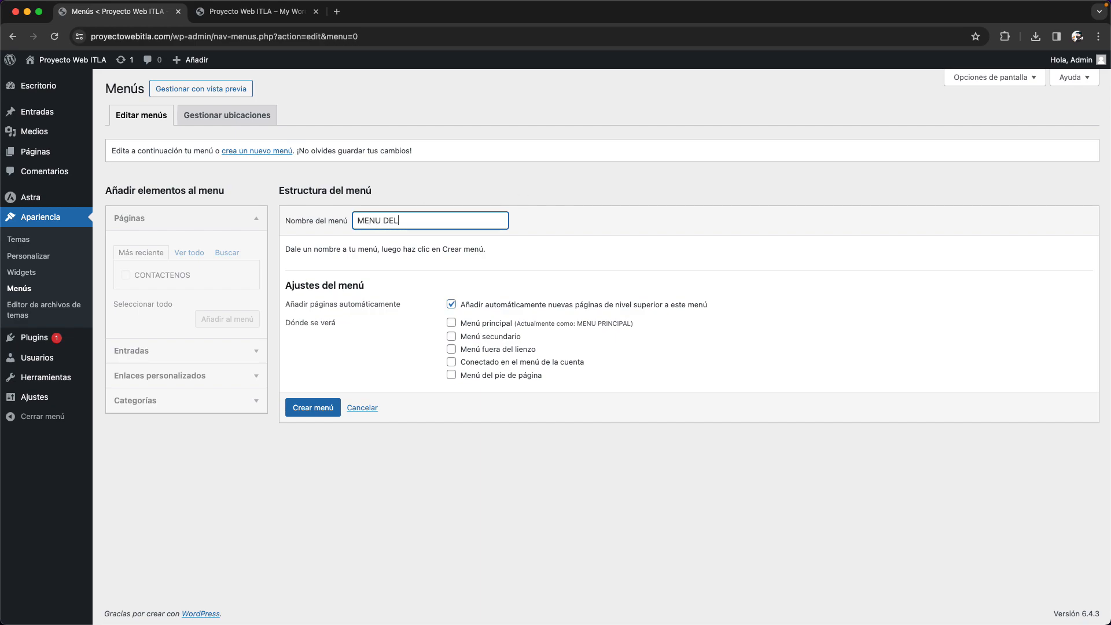
{"action": "type", "text": " FOOTER"}
{"action": "left_click", "coordinate": [475, 380]}
{"action": "left_click", "coordinate": [451, 305]}
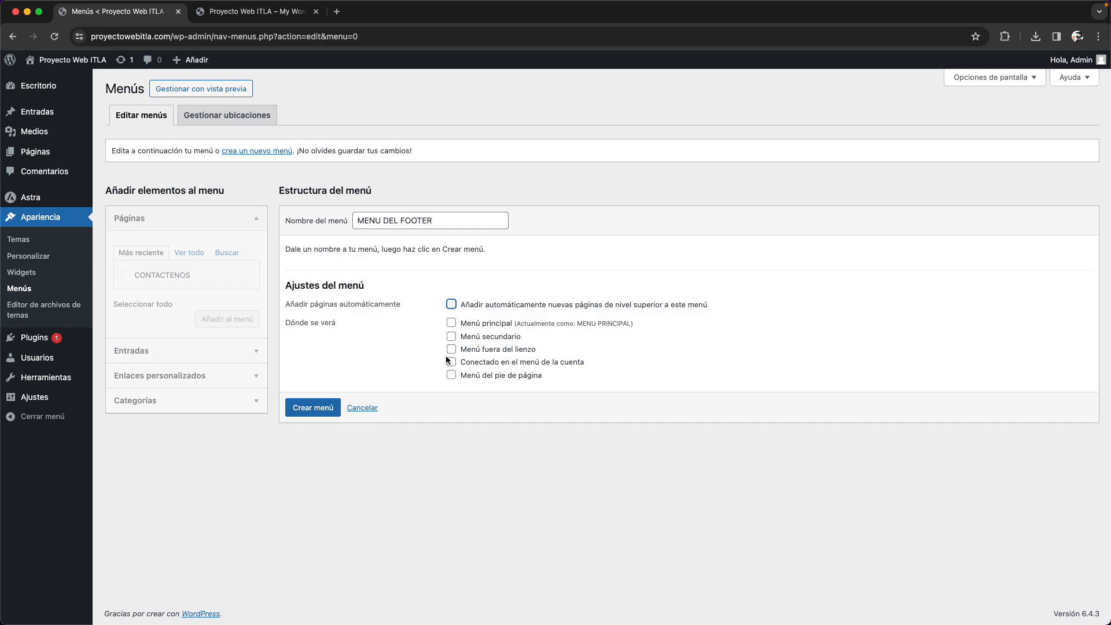
{"action": "left_click", "coordinate": [465, 377]}
{"action": "left_click", "coordinate": [311, 415]}
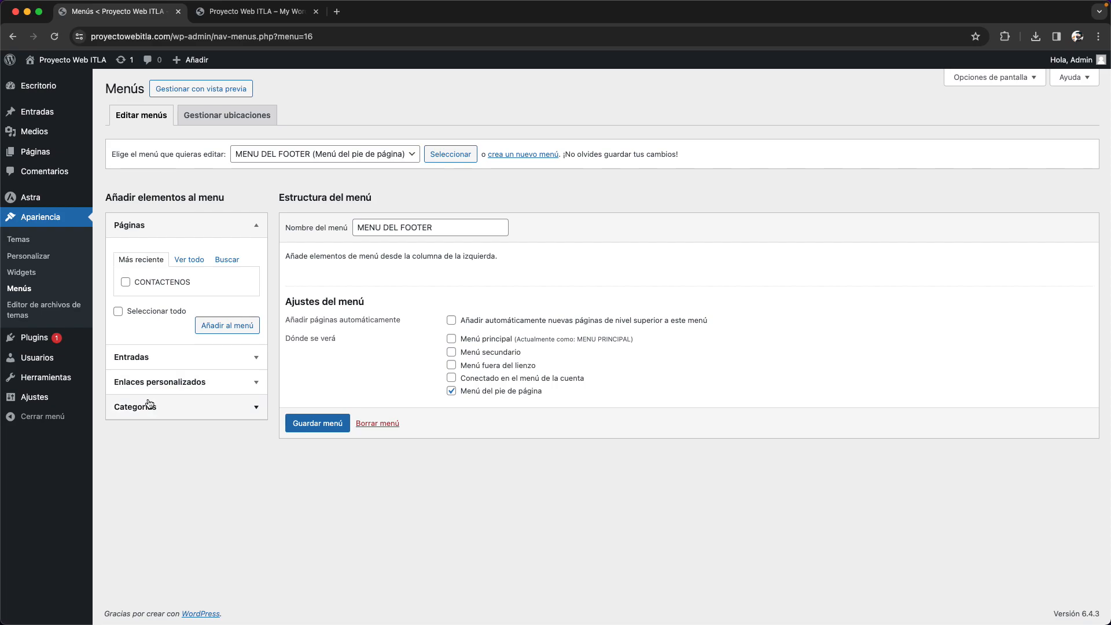
{"action": "left_click", "coordinate": [189, 387]}
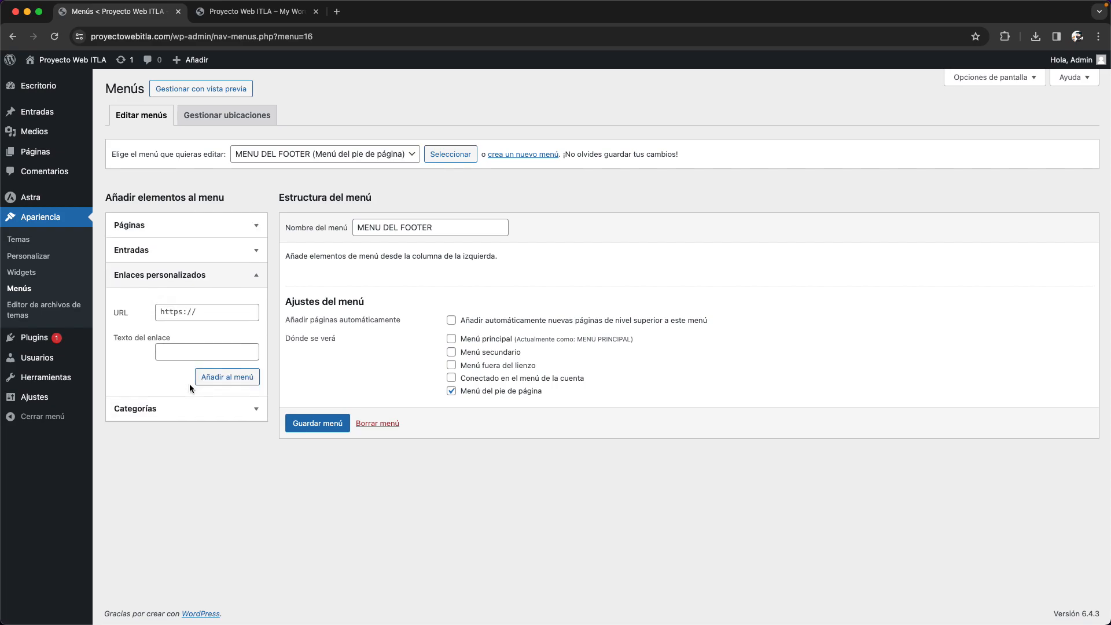
{"action": "left_click", "coordinate": [188, 306]}
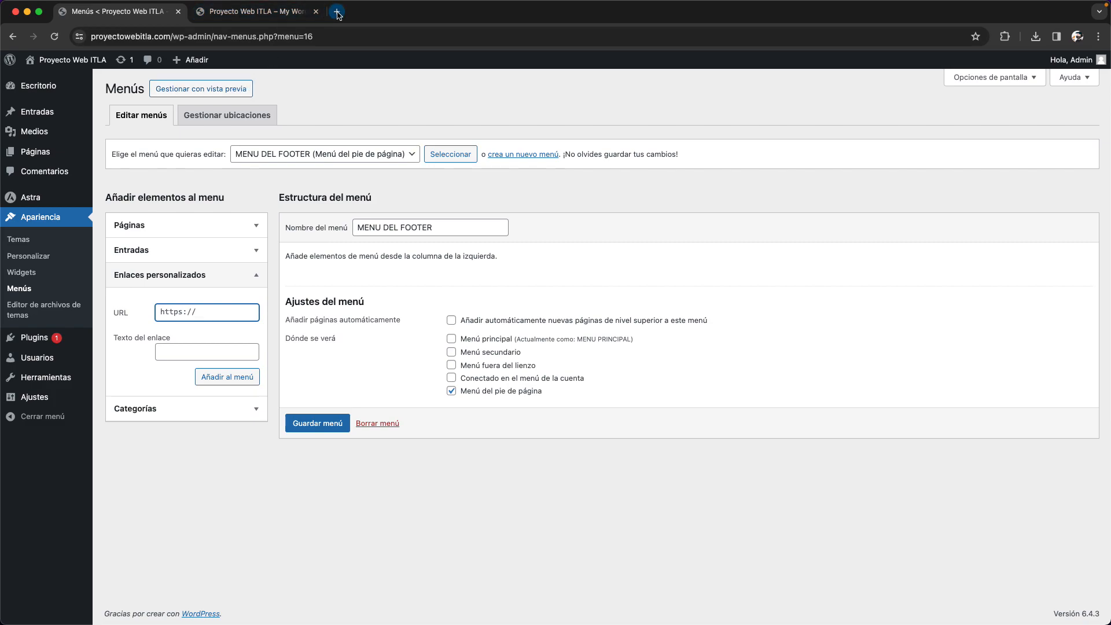
{"action": "type", "text": "https://proyectowebitla.com"}
{"action": "left_click", "coordinate": [182, 351]}
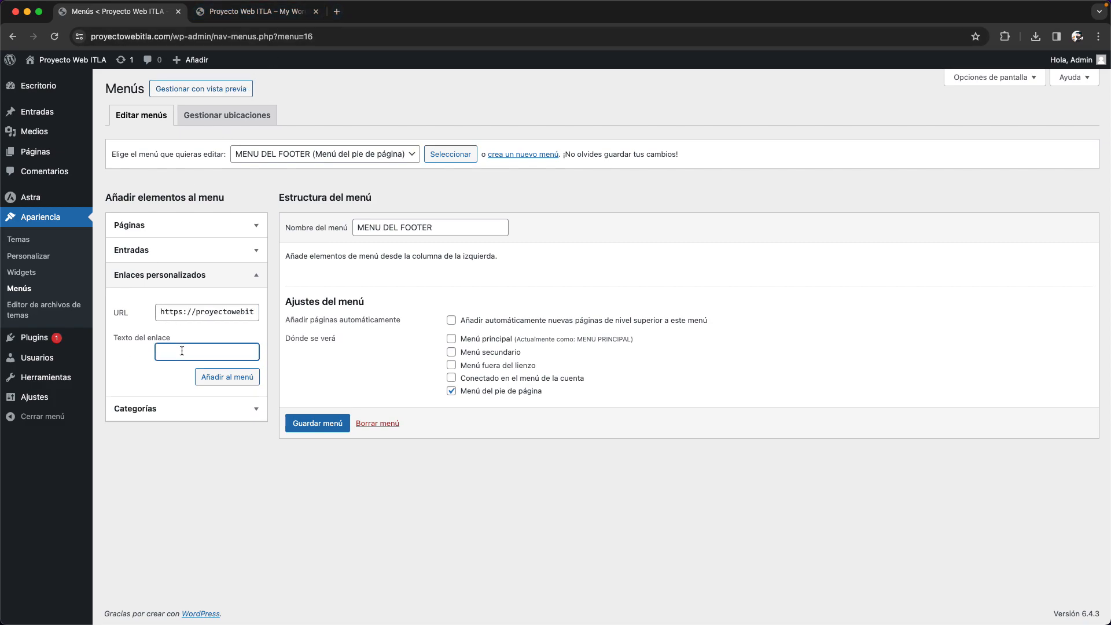
{"action": "type", "text": "MENU P"}
{"action": "key", "text": "BackSpace"}
{"action": "type", "text": "PIE DE"}
{"action": "key", "text": "BackSpace"}
{"action": "key", "text": "BackSpace"}
{"action": "key", "text": "BackSpace"}
{"action": "key", "text": "BackSpace"}
{"action": "key", "text": "BackSpace"}
{"action": "key", "text": "BackSpace"}
{"action": "type", "text": "PIE DE PAGINA"}
{"action": "left_click", "coordinate": [243, 379]}
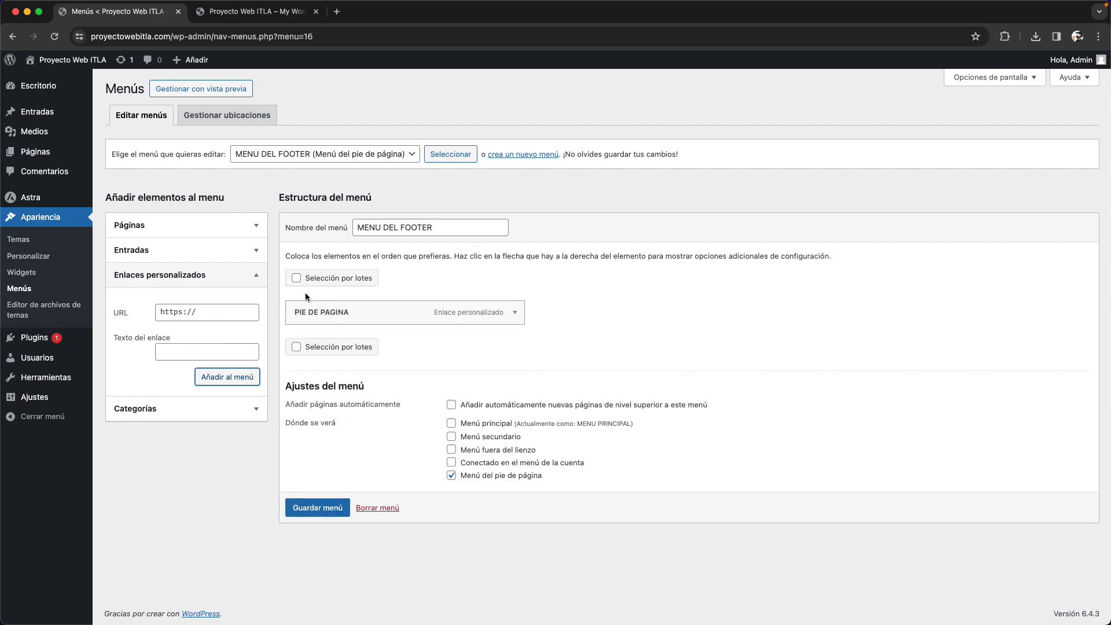
Look through the posts and categories available for MENU DEL FOOTER and save the menu
{"action": "left_click", "coordinate": [140, 410]}
{"action": "left_click", "coordinate": [156, 250]}
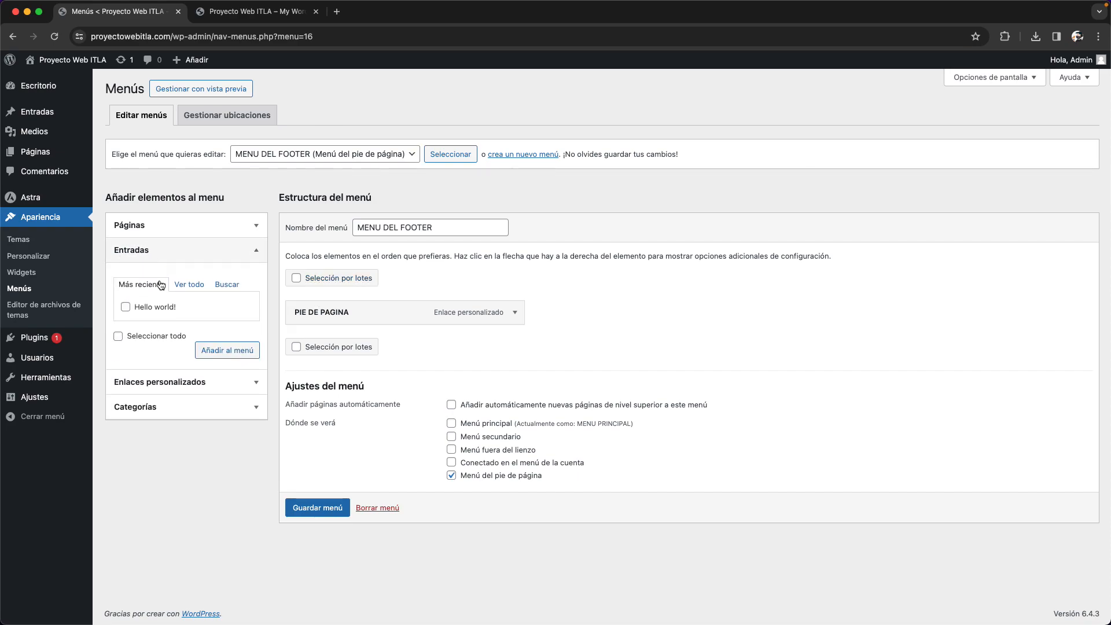
{"action": "left_click", "coordinate": [155, 405]}
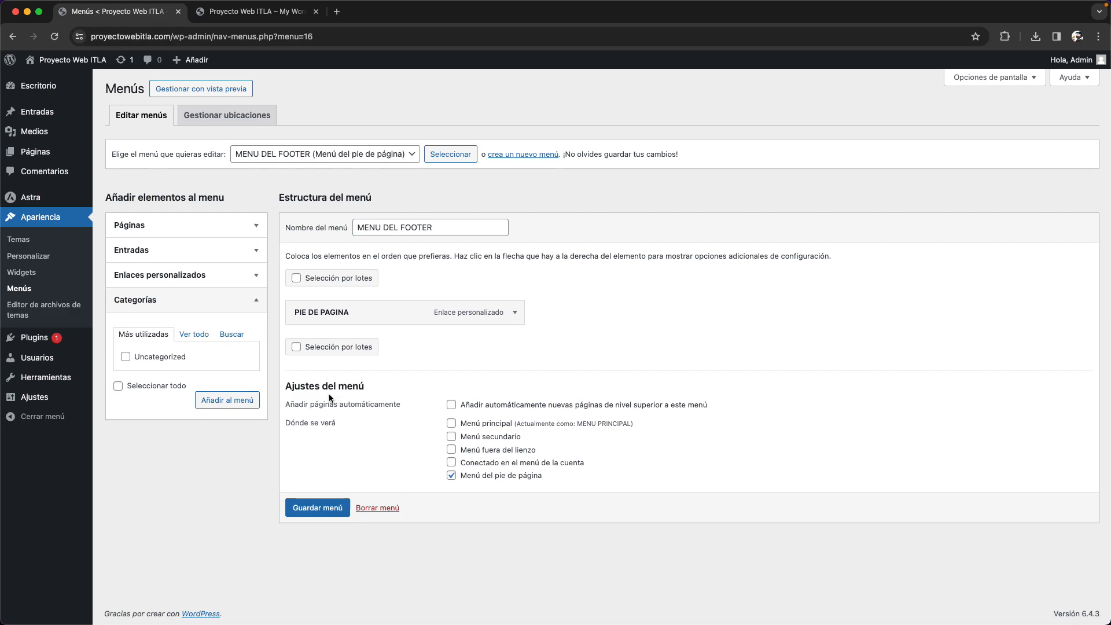
{"action": "left_click", "coordinate": [318, 514]}
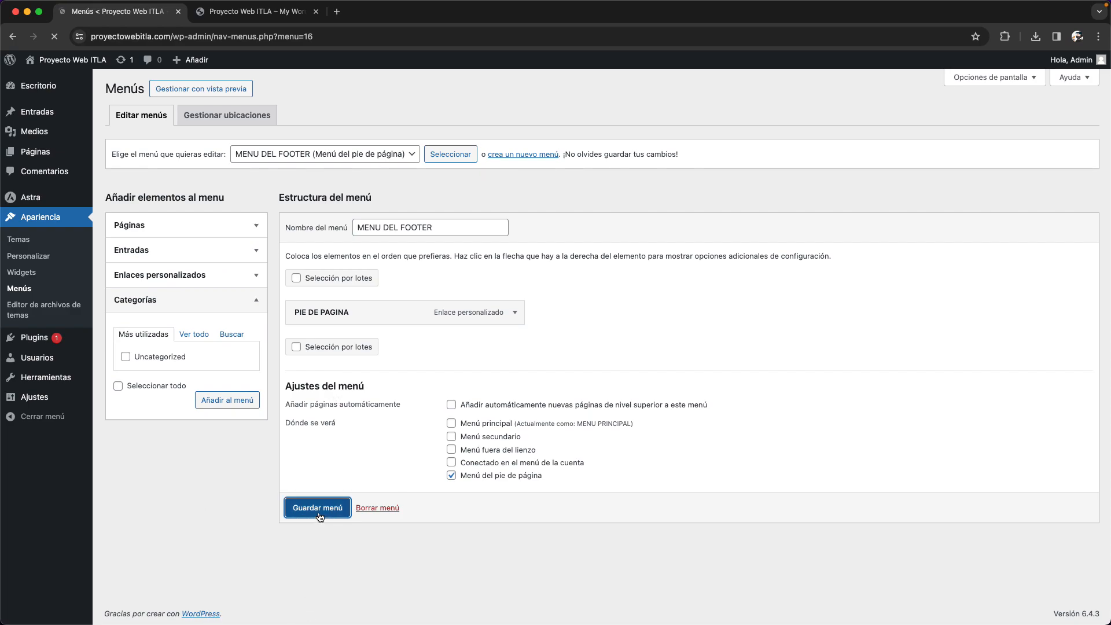
Add the CONTACTENOS page to MENU DEL FOOTER and save the menu
{"action": "left_click", "coordinate": [164, 319]}
{"action": "left_click", "coordinate": [237, 362]}
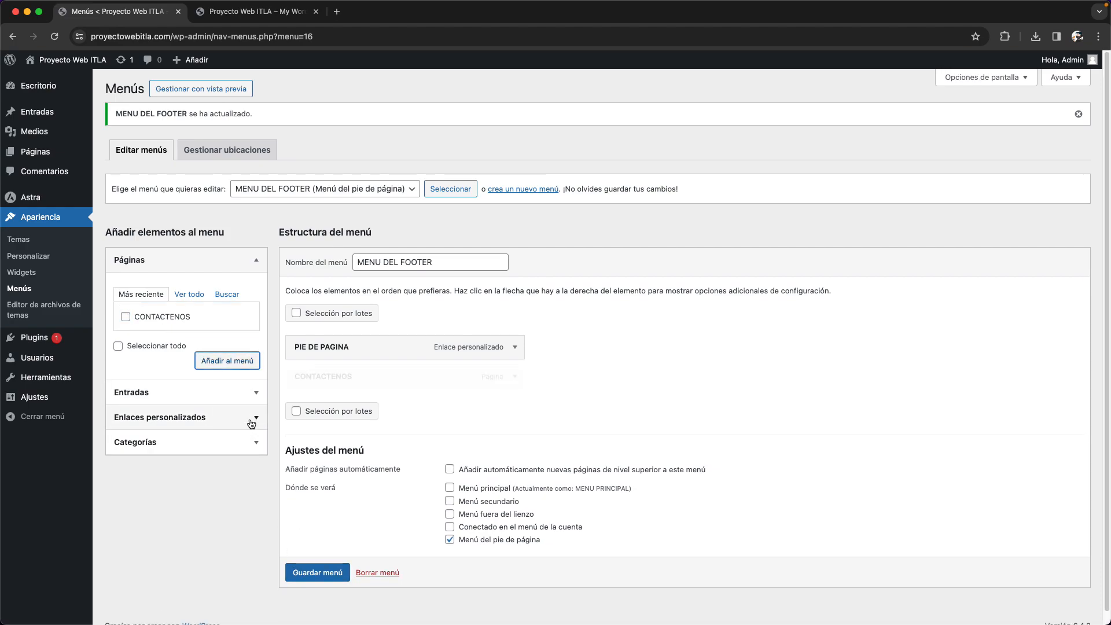
{"action": "left_click", "coordinate": [333, 575]}
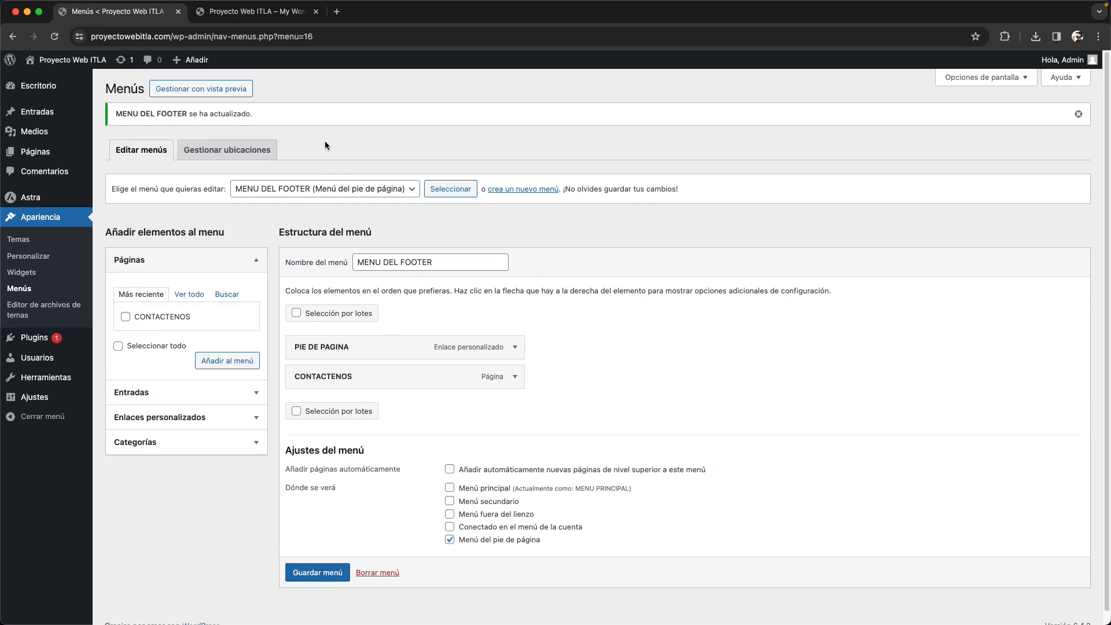
Reload the live home page to check its footer for the new menu, and return to the menu editor
{"action": "left_click", "coordinate": [257, 11]}
{"action": "left_click", "coordinate": [56, 37]}
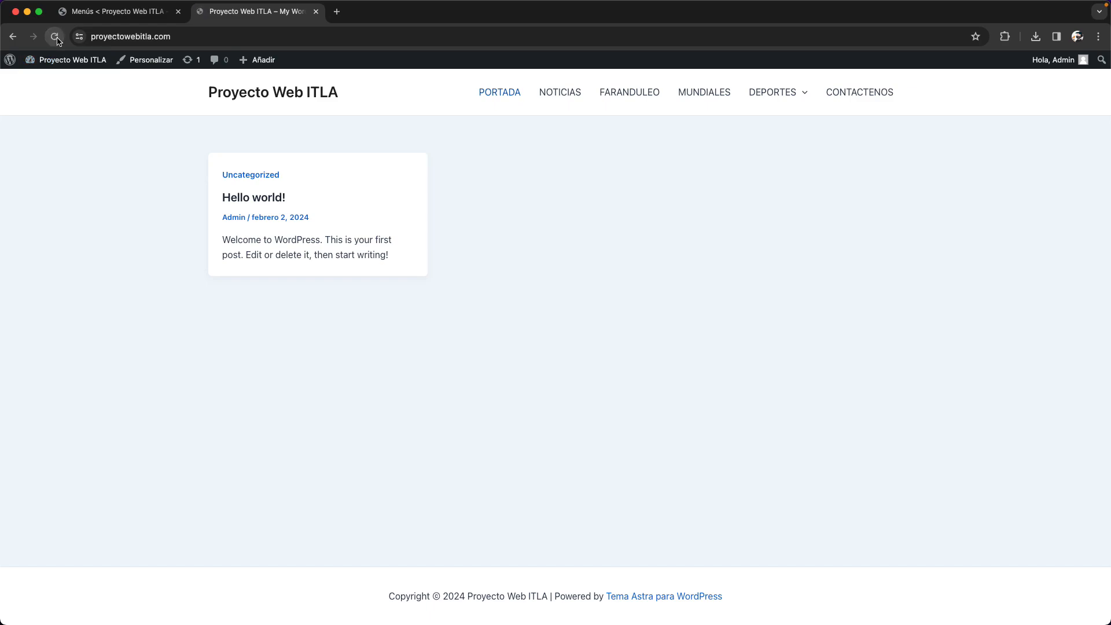
{"action": "left_click", "coordinate": [57, 38]}
{"action": "left_click", "coordinate": [108, 26]}
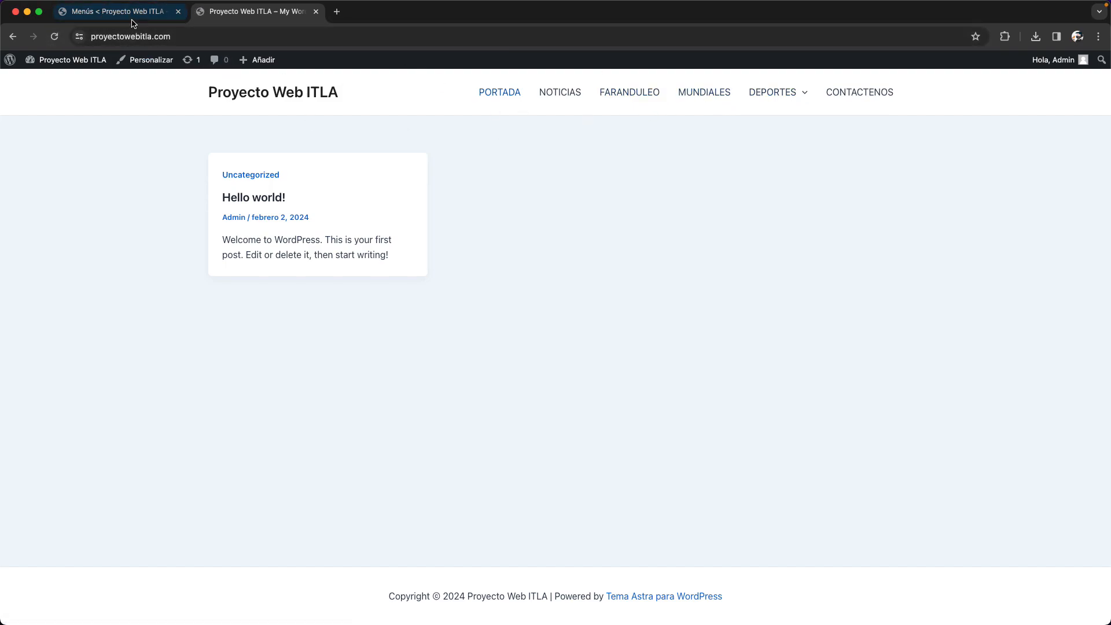
Reopen MENU DEL FOOTER for editing to review its items, view the live home page's navigation and return to the menu editor
{"action": "scroll", "coordinate": [382, 512], "scroll_direction": "down", "scroll_amount": 1}
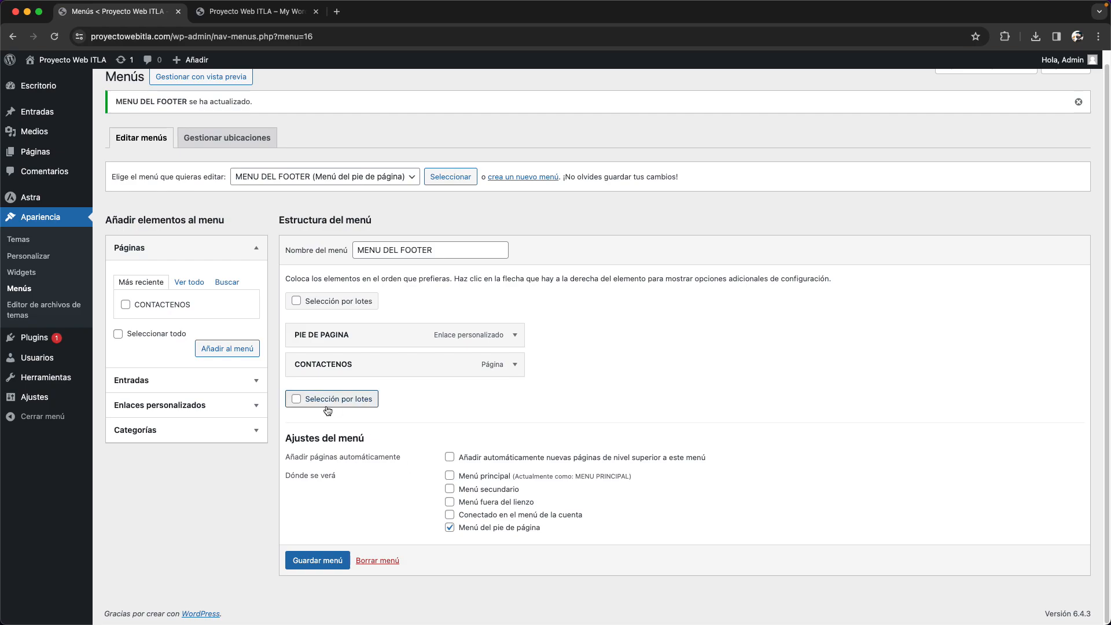
{"action": "left_click", "coordinate": [369, 177]}
{"action": "left_click", "coordinate": [449, 181]}
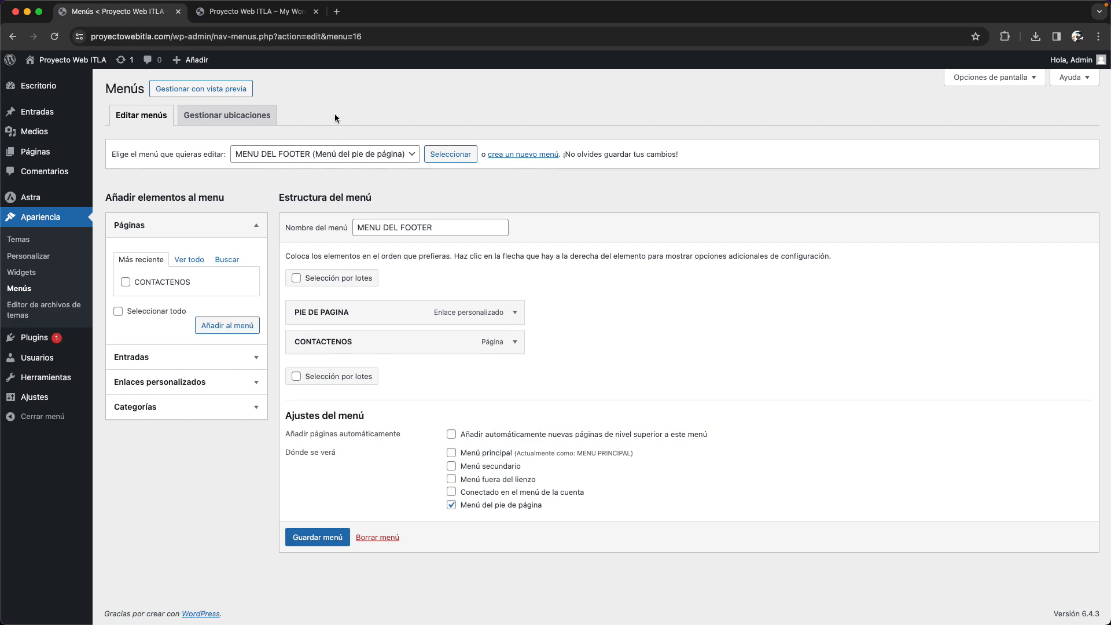
{"action": "left_click", "coordinate": [249, 11]}
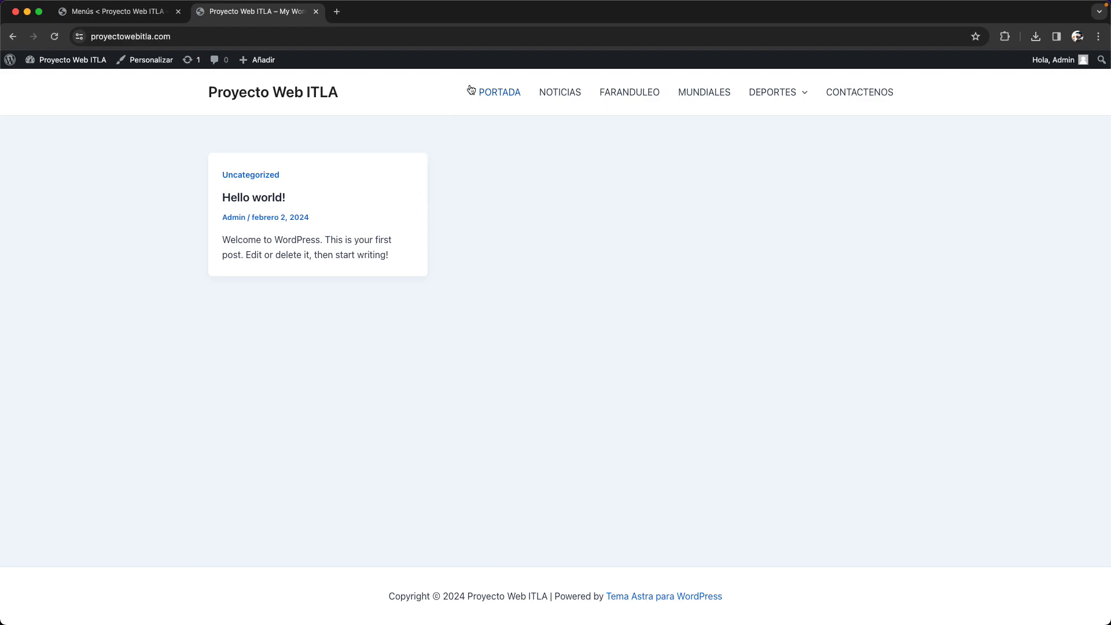
{"action": "left_click", "coordinate": [122, 12]}
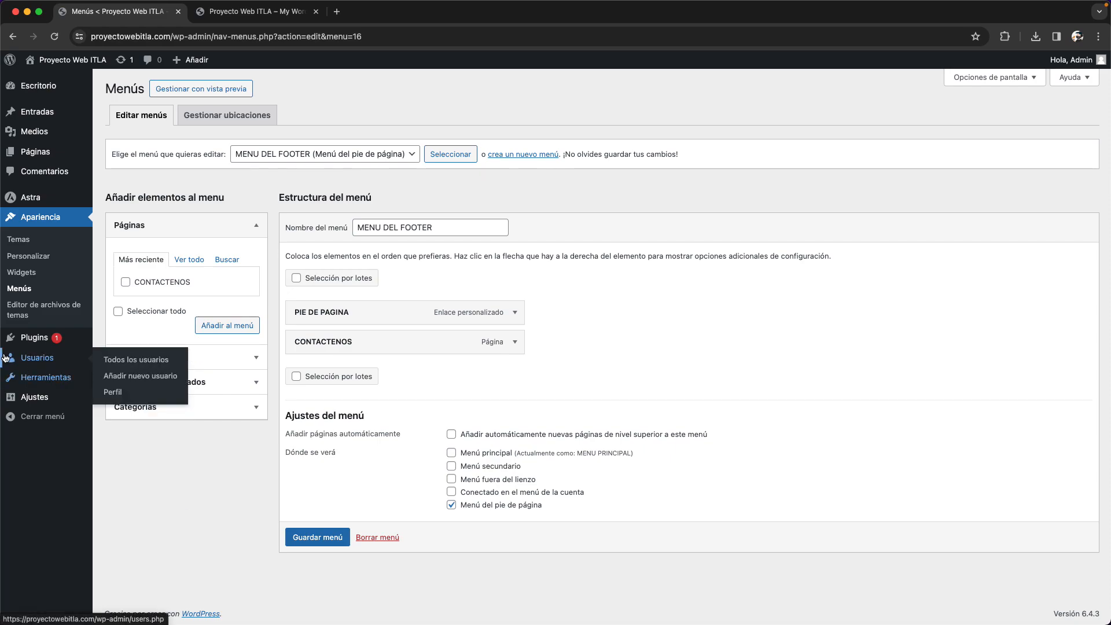
{"action": "mouse_move", "coordinate": [25, 396]}
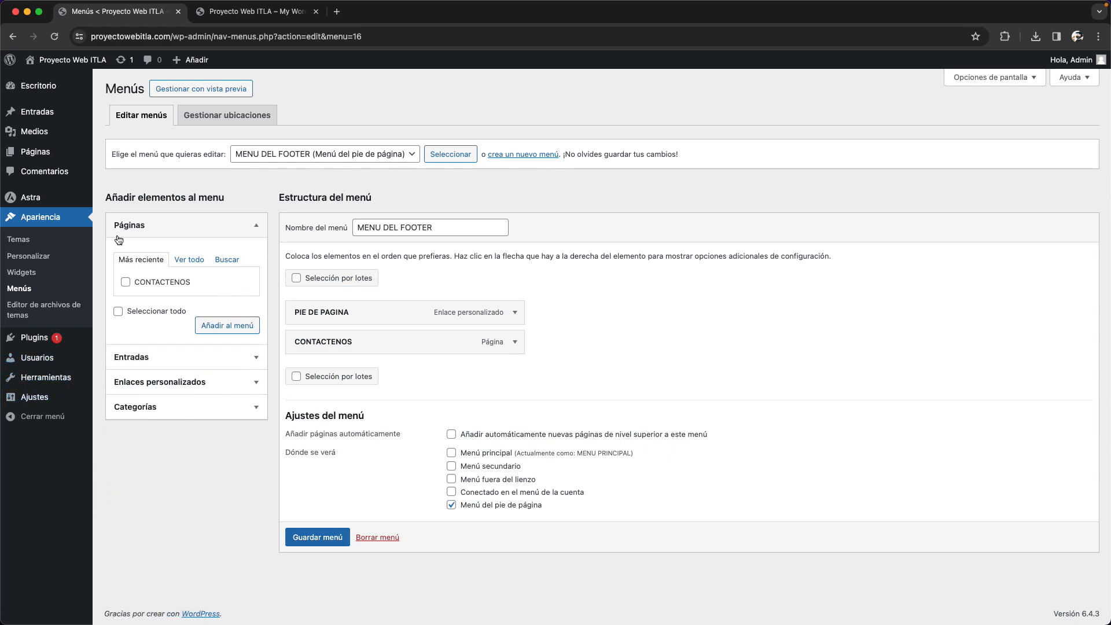